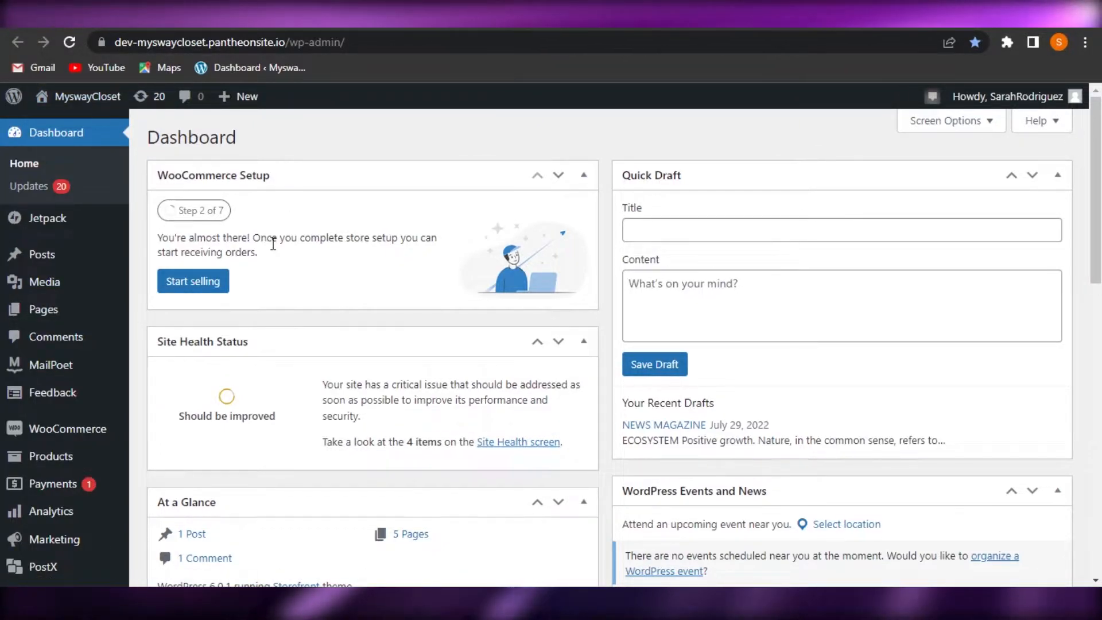
Step: Look over the dashboard and open the MyswayCloset site's front page
{"action": "scroll", "coordinate": [610, 344], "scroll_direction": "down", "scroll_amount": 8}
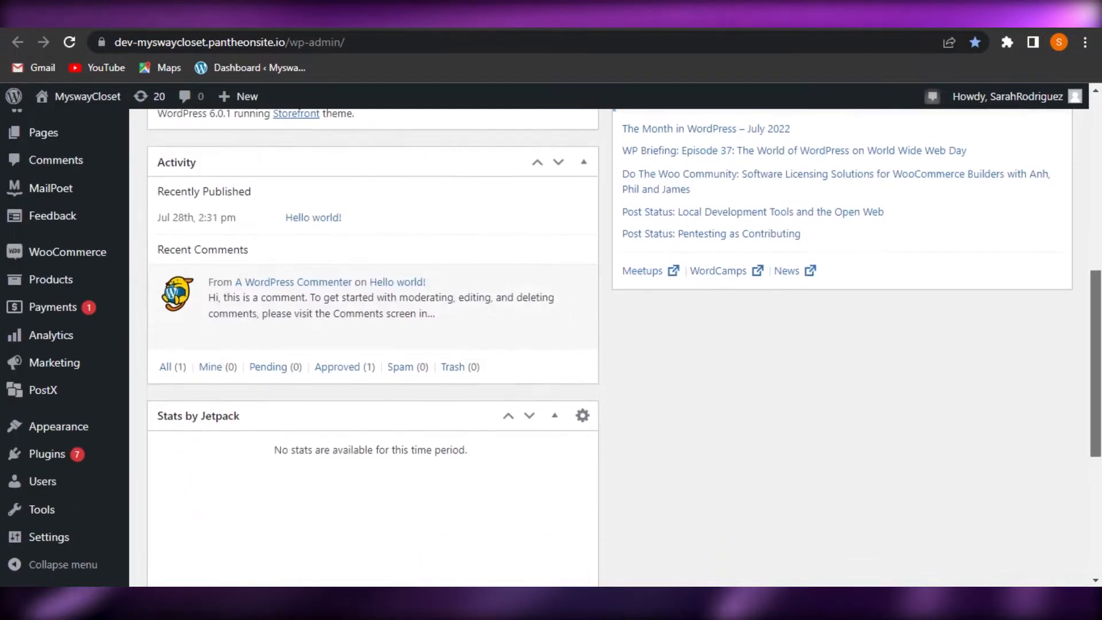
{"action": "scroll", "coordinate": [609, 345], "scroll_direction": "up", "scroll_amount": 8}
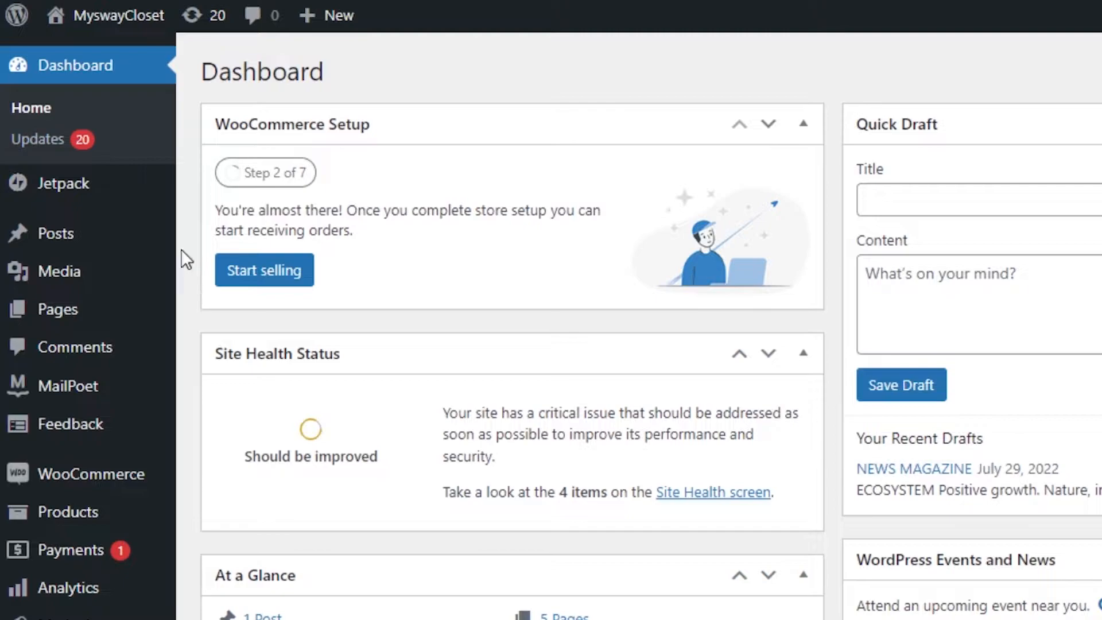
{"action": "mouse_move", "coordinate": [179, 251]}
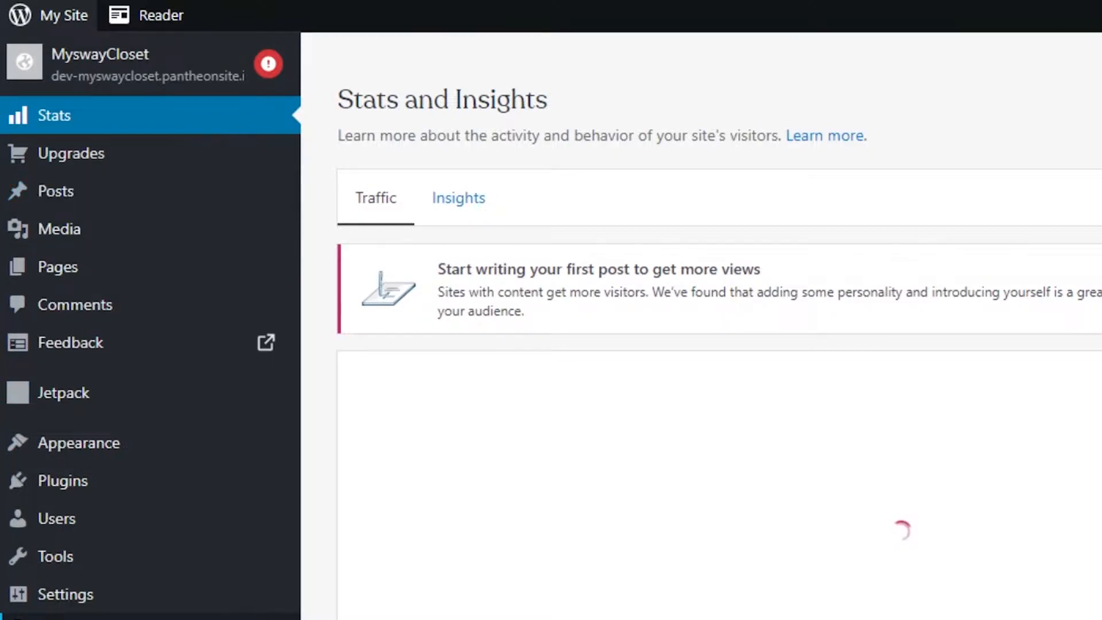
{"action": "mouse_move", "coordinate": [70, 11]}
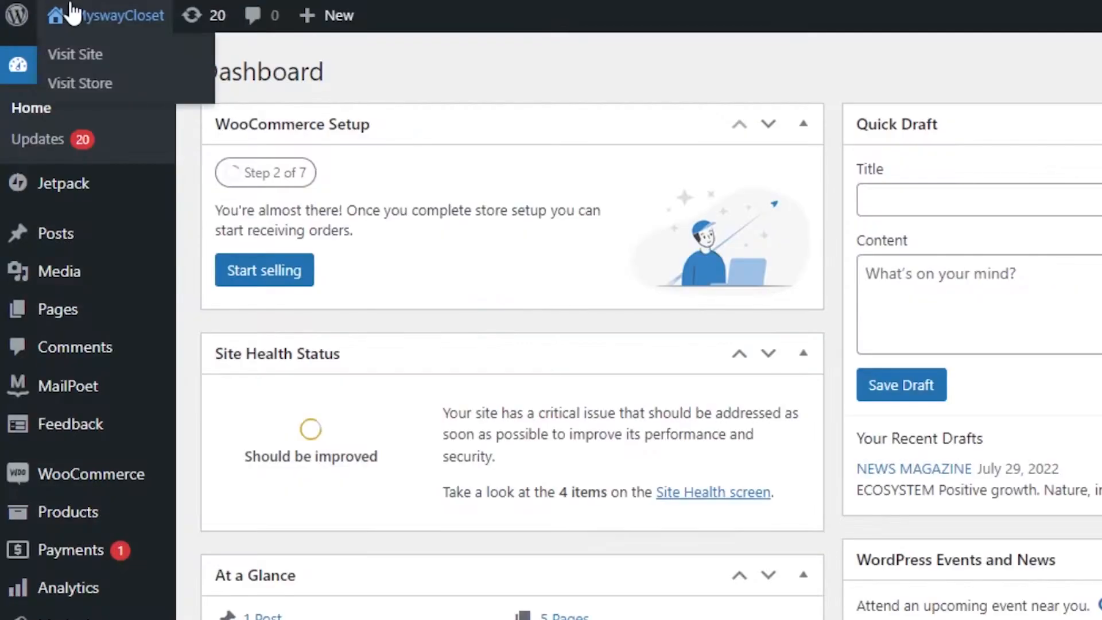
{"action": "left_click", "coordinate": [81, 58]}
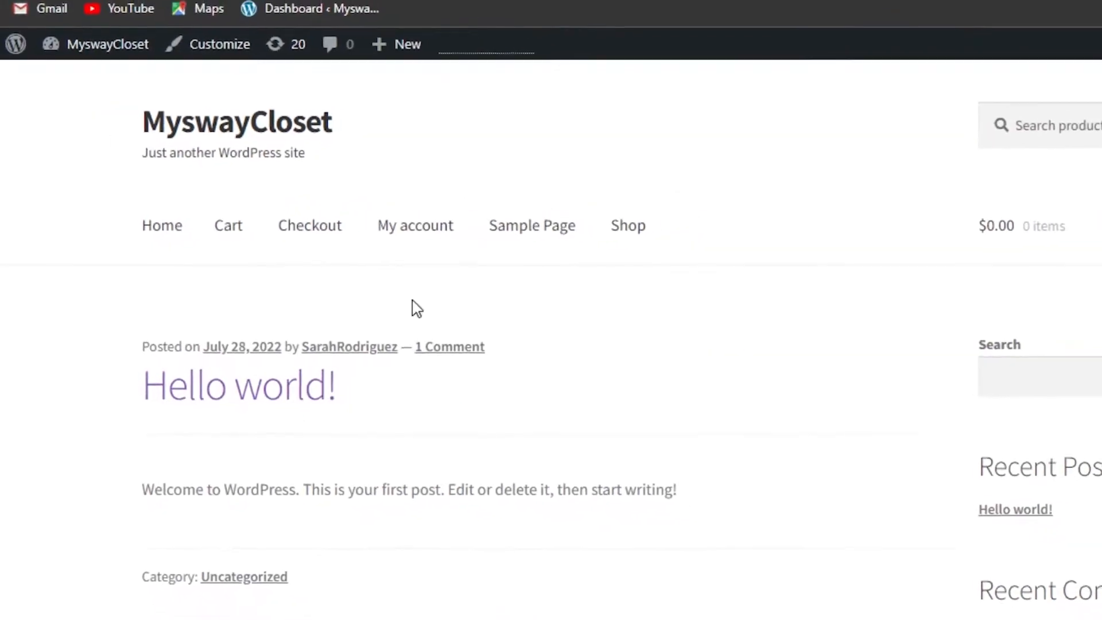
Step: Look through the site's front page and open it for theme customization
{"action": "scroll", "coordinate": [924, 312], "scroll_direction": "down", "scroll_amount": 5}
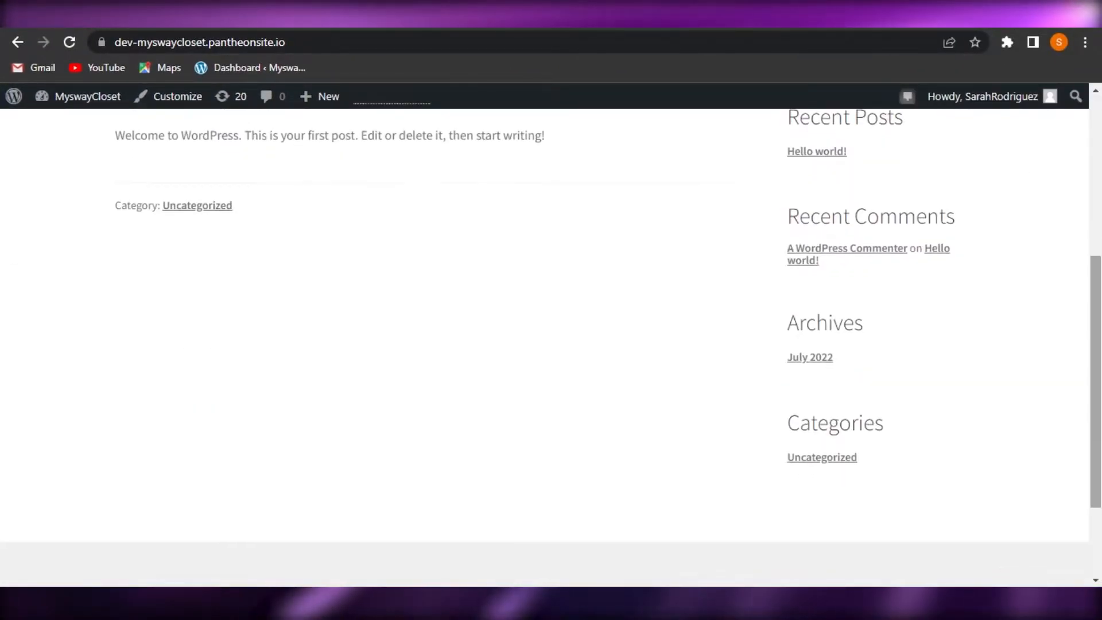
{"action": "scroll", "coordinate": [794, 190], "scroll_direction": "up", "scroll_amount": 5}
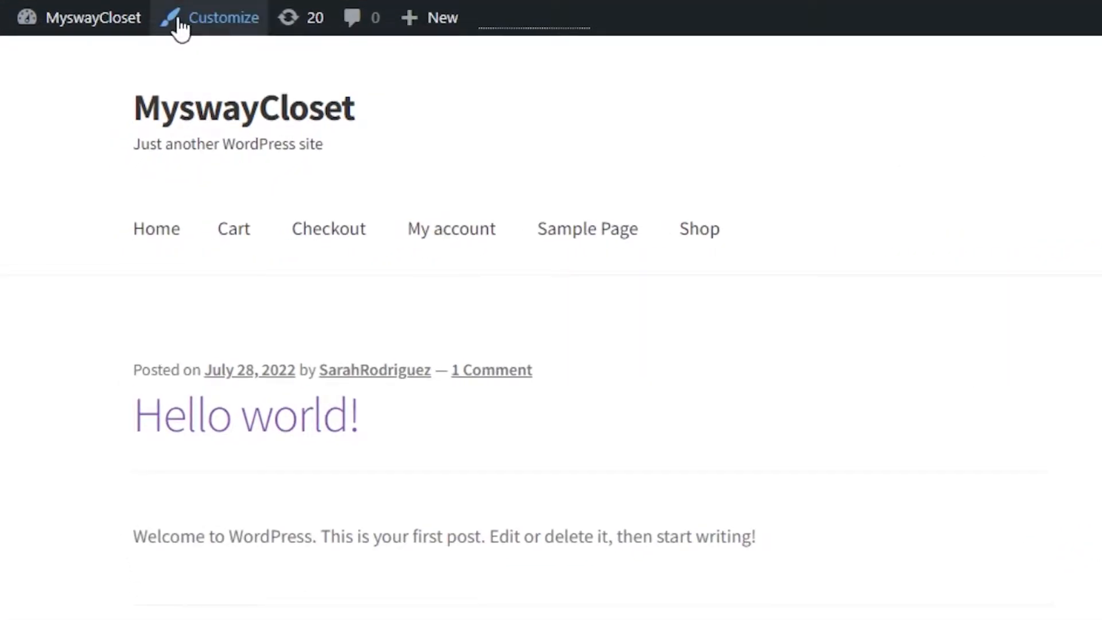
{"action": "left_click", "coordinate": [235, 29]}
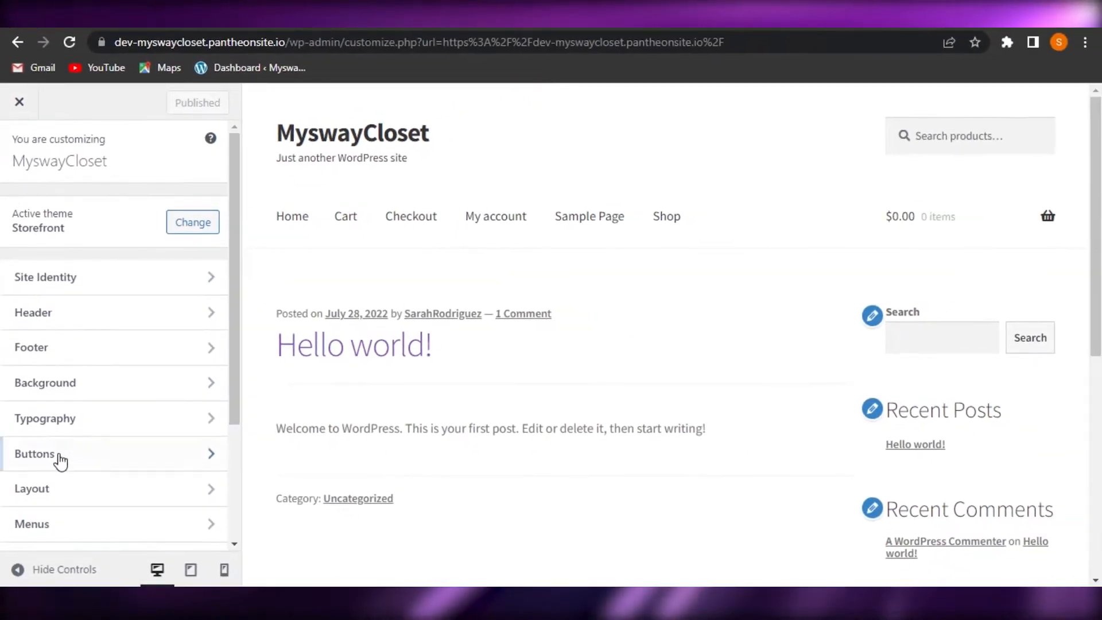
Step: Go through the customization sections, open Site Identity and bring up the logo selection
{"action": "mouse_move", "coordinate": [236, 337]}
{"action": "left_mouse_down"}
{"action": "mouse_move", "coordinate": [236, 486]}
{"action": "mouse_move", "coordinate": [236, 339]}
{"action": "left_mouse_up"}
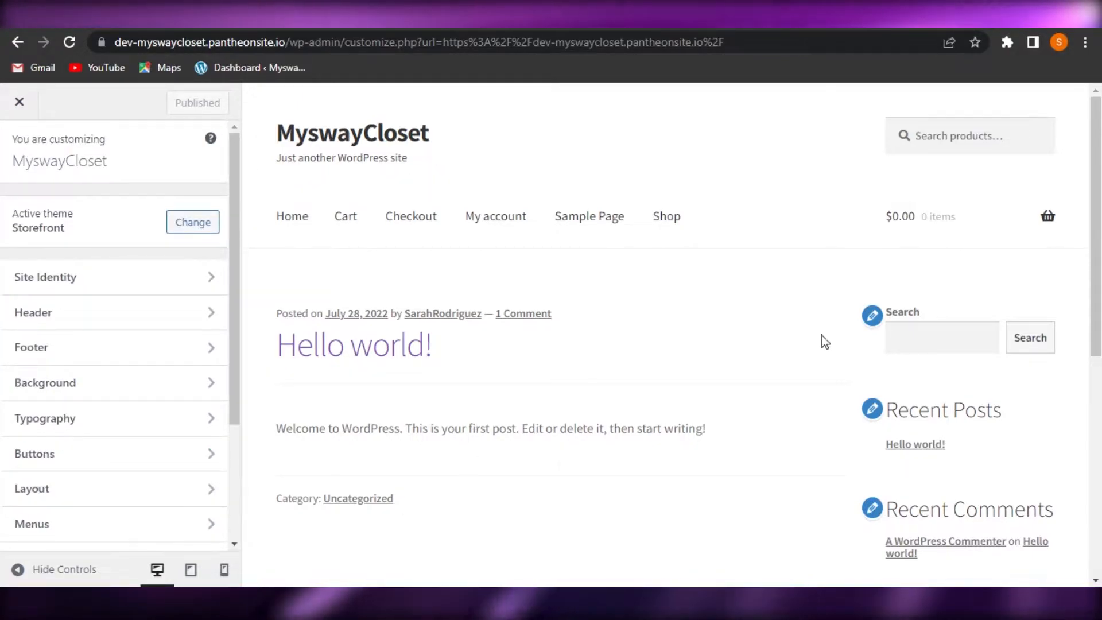
{"action": "mouse_move", "coordinate": [1096, 275]}
{"action": "left_mouse_down"}
{"action": "mouse_move", "coordinate": [1096, 439]}
{"action": "mouse_move", "coordinate": [1096, 276]}
{"action": "left_mouse_up"}
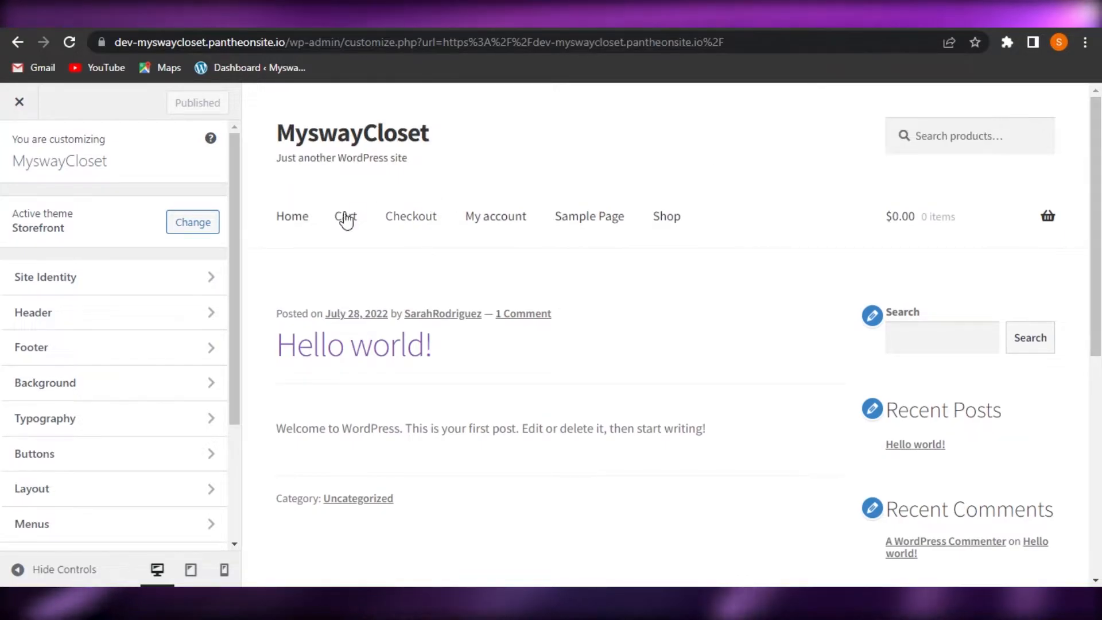
{"action": "scroll", "coordinate": [178, 227], "scroll_direction": "down", "scroll_amount": 2}
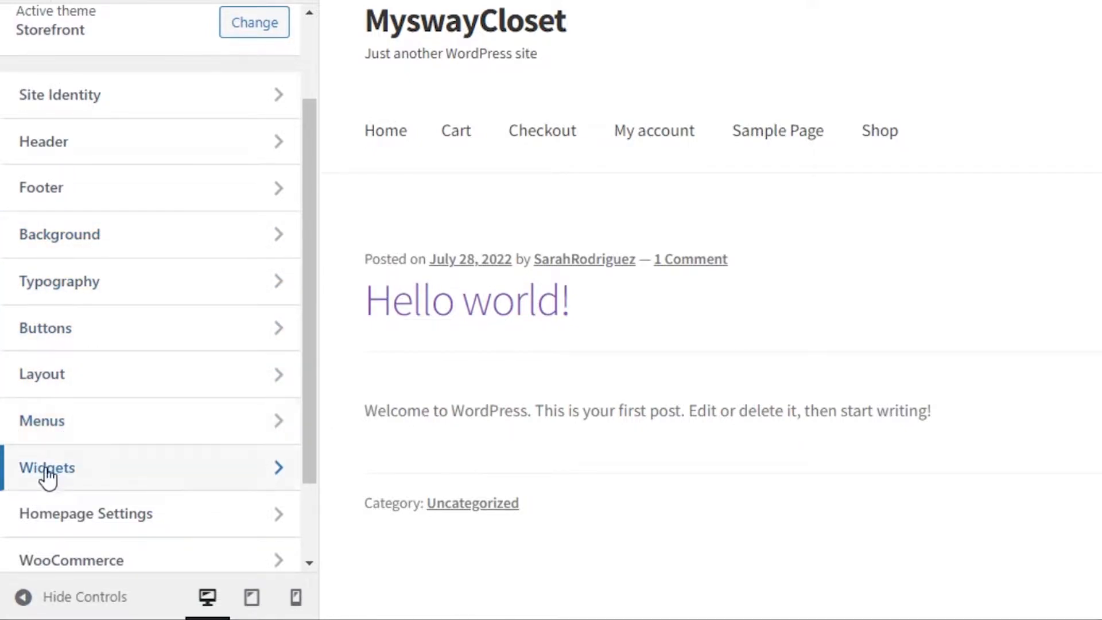
{"action": "scroll", "coordinate": [83, 525], "scroll_direction": "down", "scroll_amount": 2}
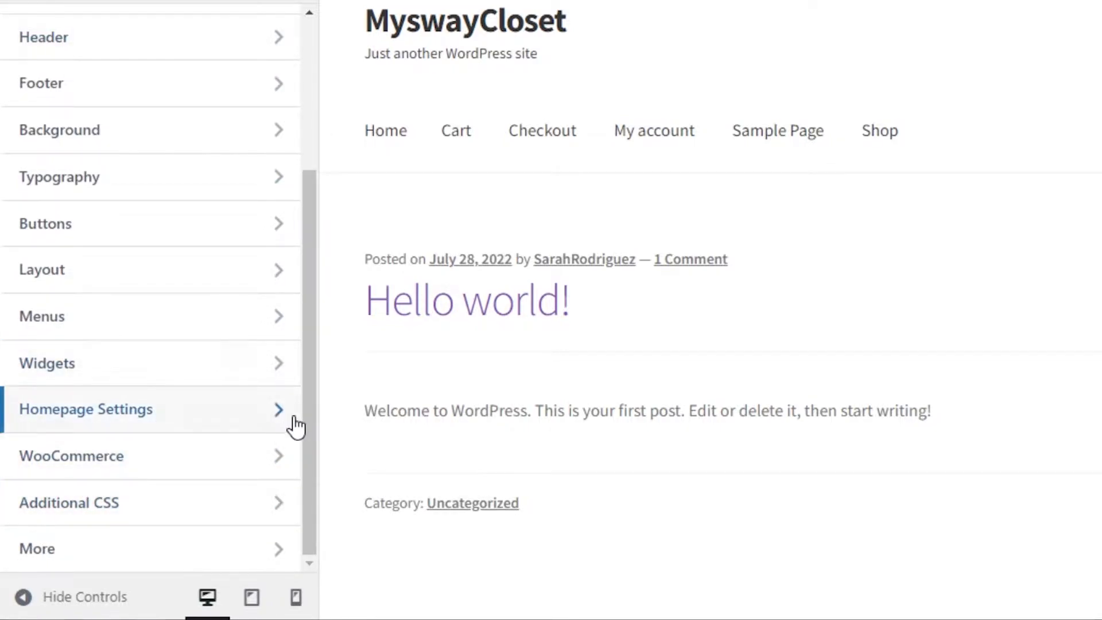
{"action": "left_click_drag", "start_coordinate": [302, 261], "coordinate": [308, 57]}
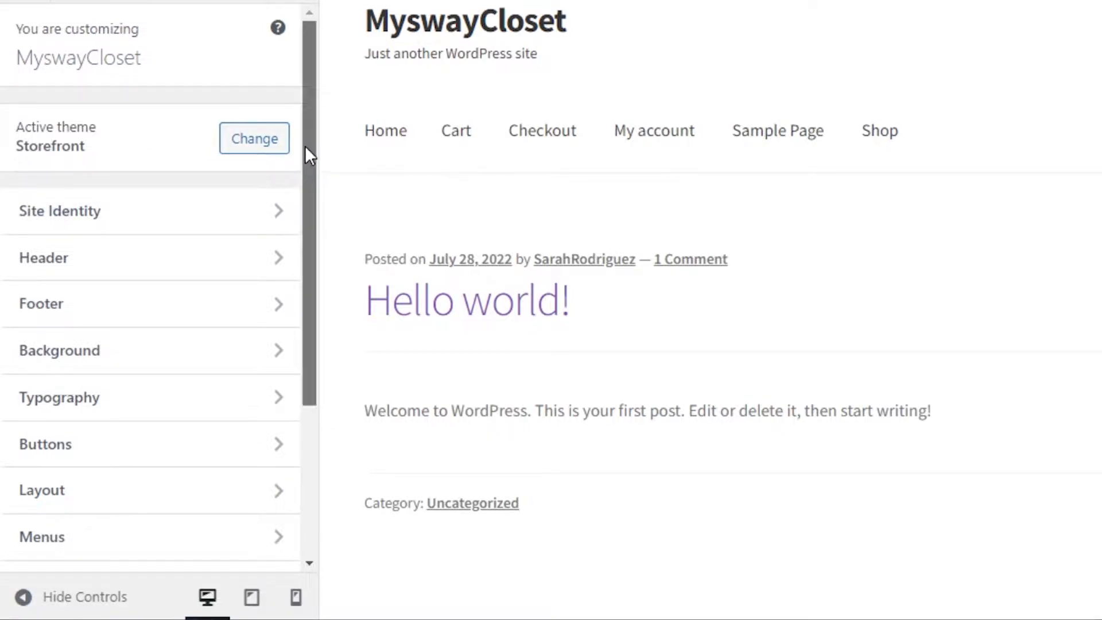
{"action": "left_click_drag", "start_coordinate": [305, 147], "coordinate": [310, 182]}
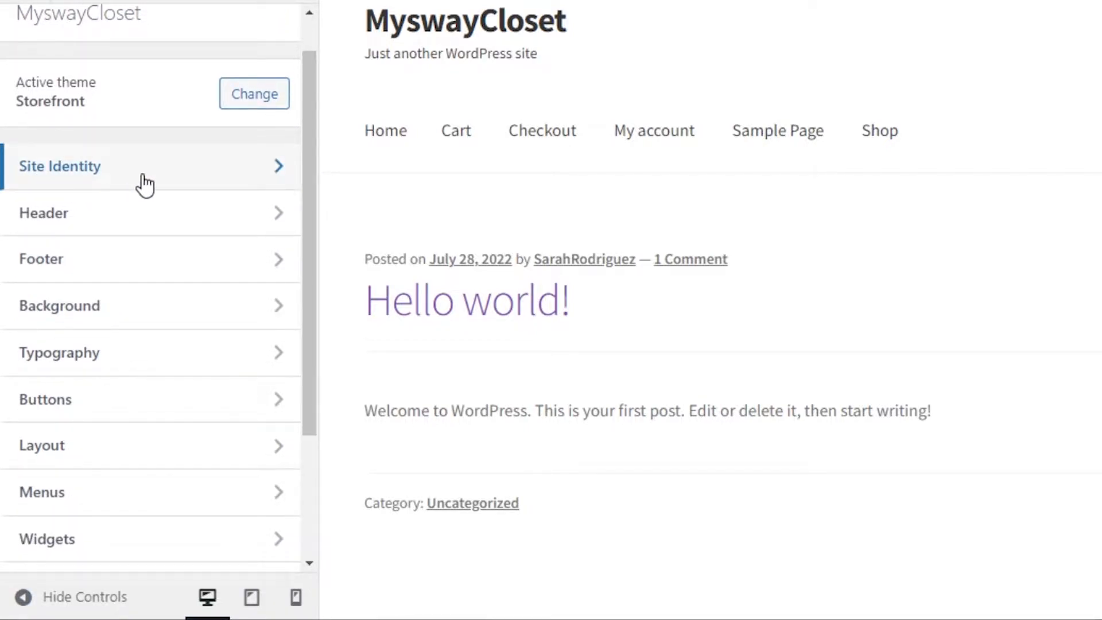
{"action": "left_click", "coordinate": [145, 185]}
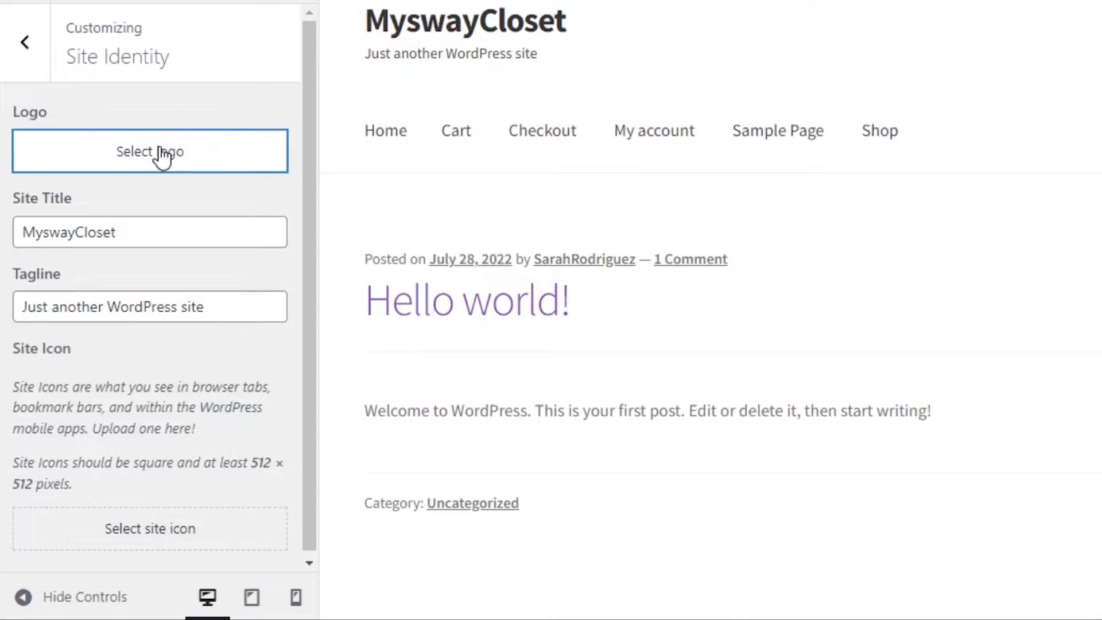
{"action": "left_click", "coordinate": [161, 151]}
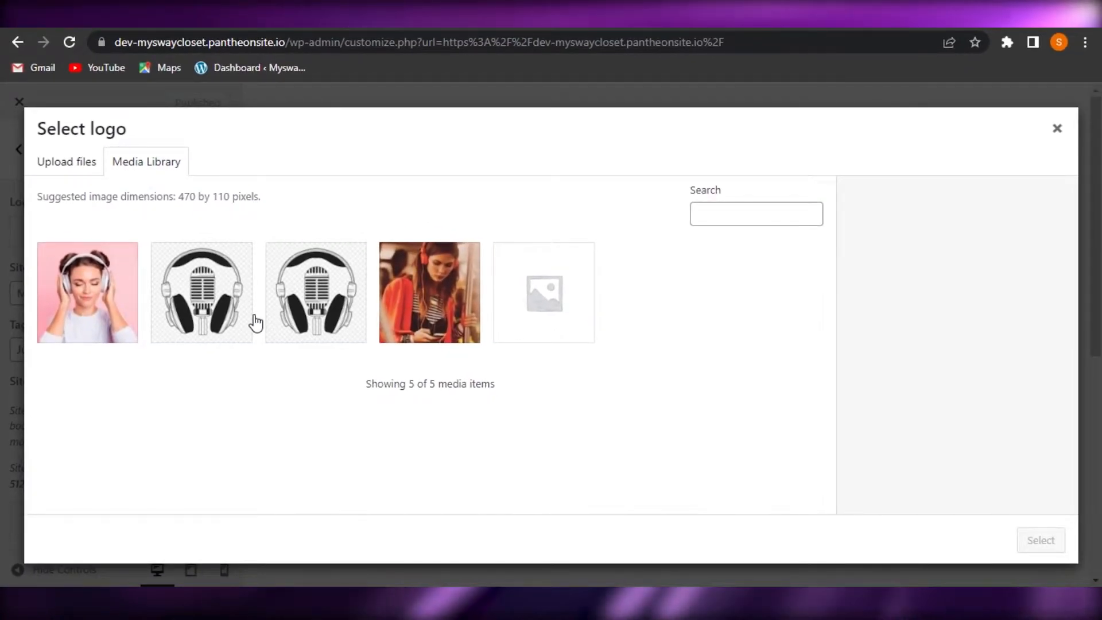
Step: Check the maximum upload file size and the suggested image dimensions for a logo file
{"action": "left_click", "coordinate": [396, 341]}
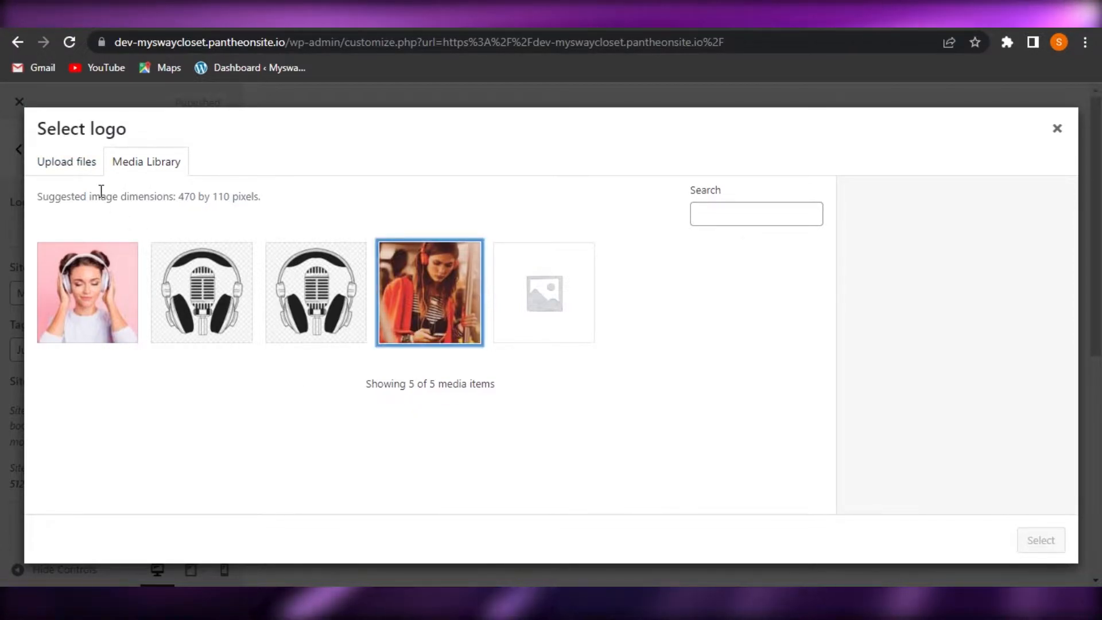
{"action": "left_click", "coordinate": [67, 168]}
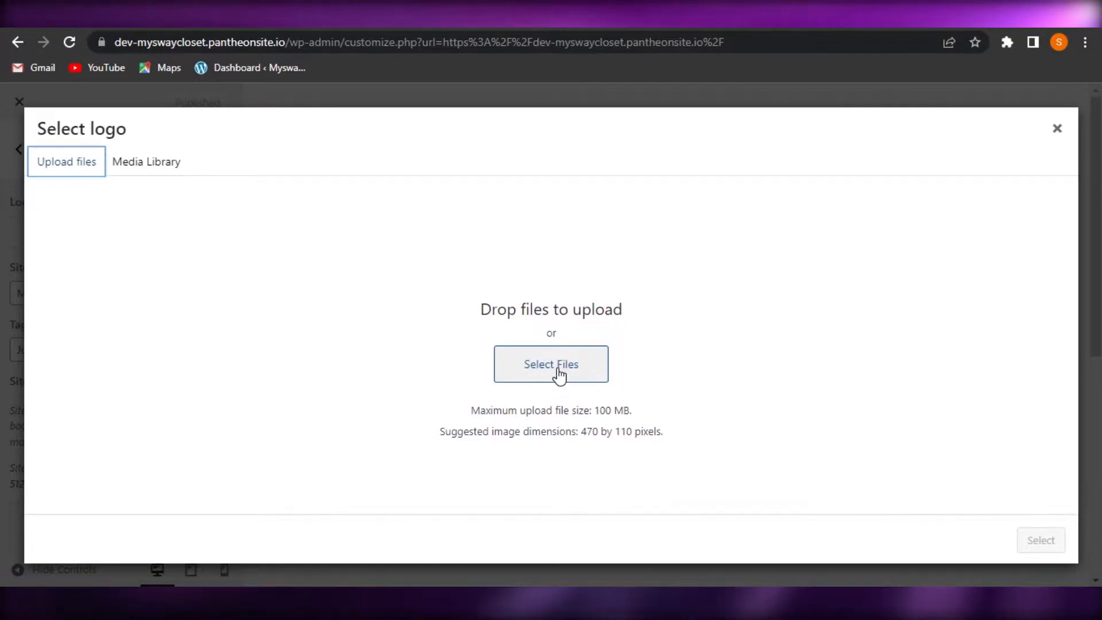
{"action": "left_click_drag", "start_coordinate": [600, 411], "coordinate": [637, 409]}
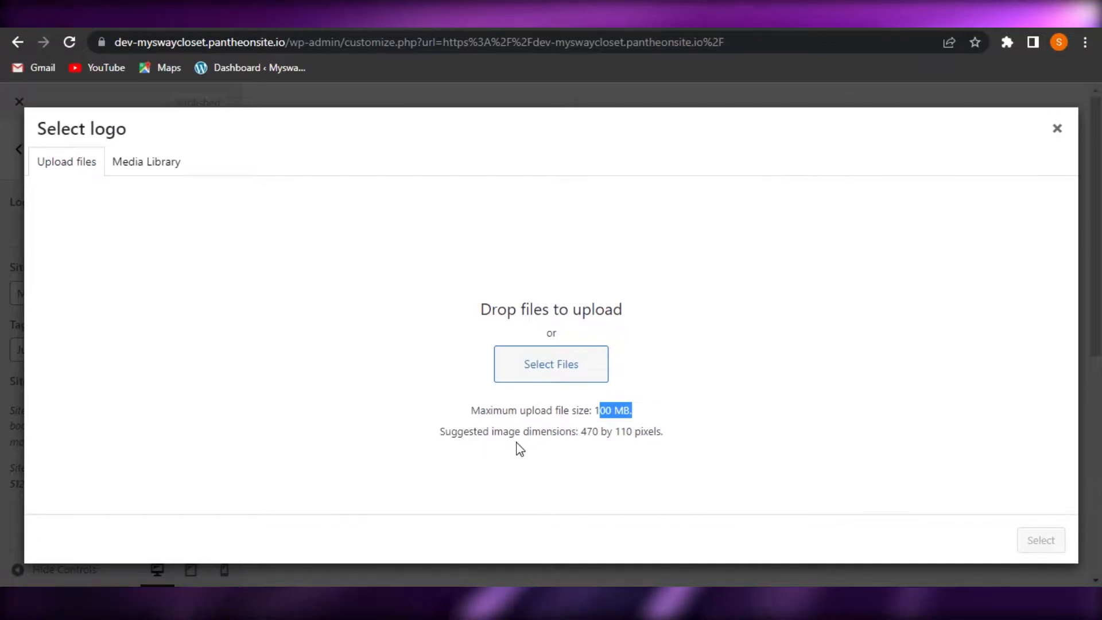
{"action": "left_click", "coordinate": [583, 431]}
{"action": "left_click_drag", "start_coordinate": [583, 432], "coordinate": [677, 438]}
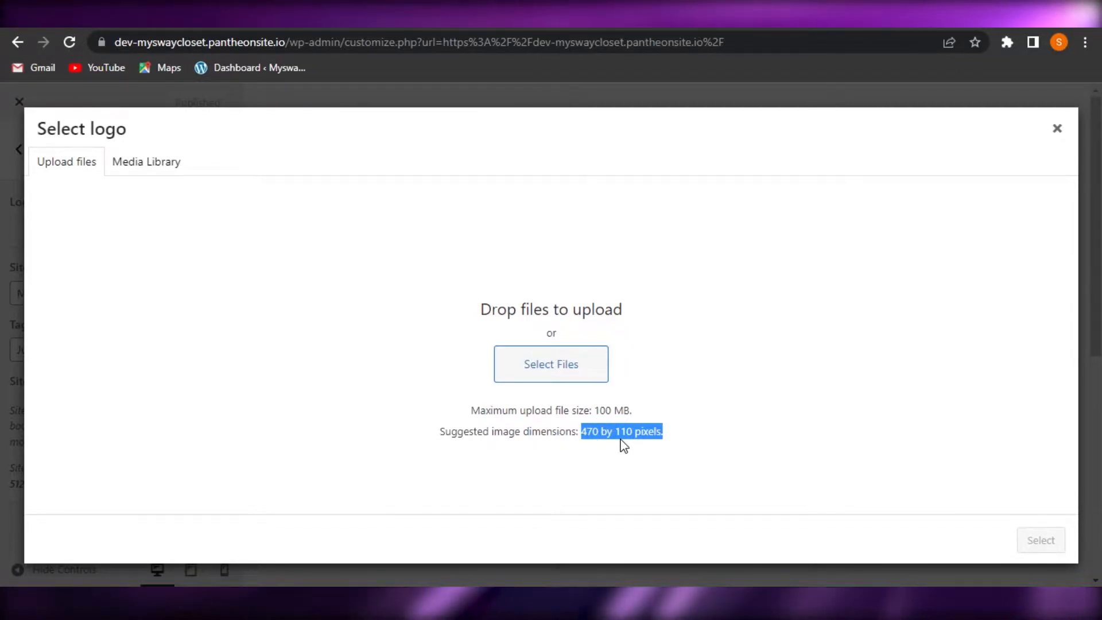
{"action": "left_click", "coordinate": [671, 394]}
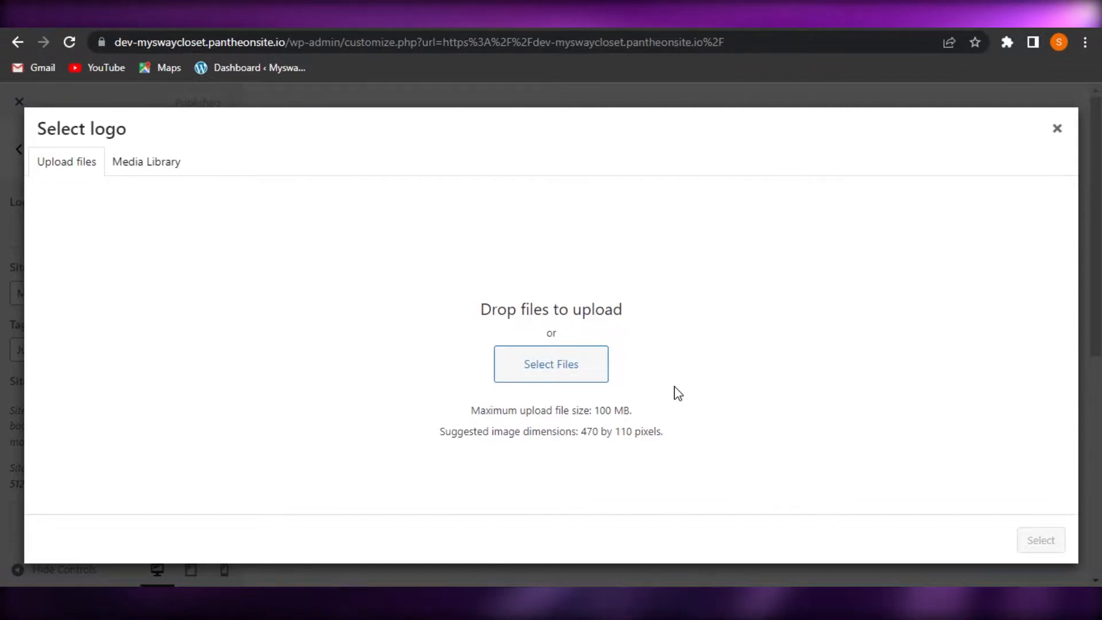
Step: Select the headphones image cropped-download.png in the media library as the logo and open it for image editing
{"action": "left_click", "coordinate": [161, 159]}
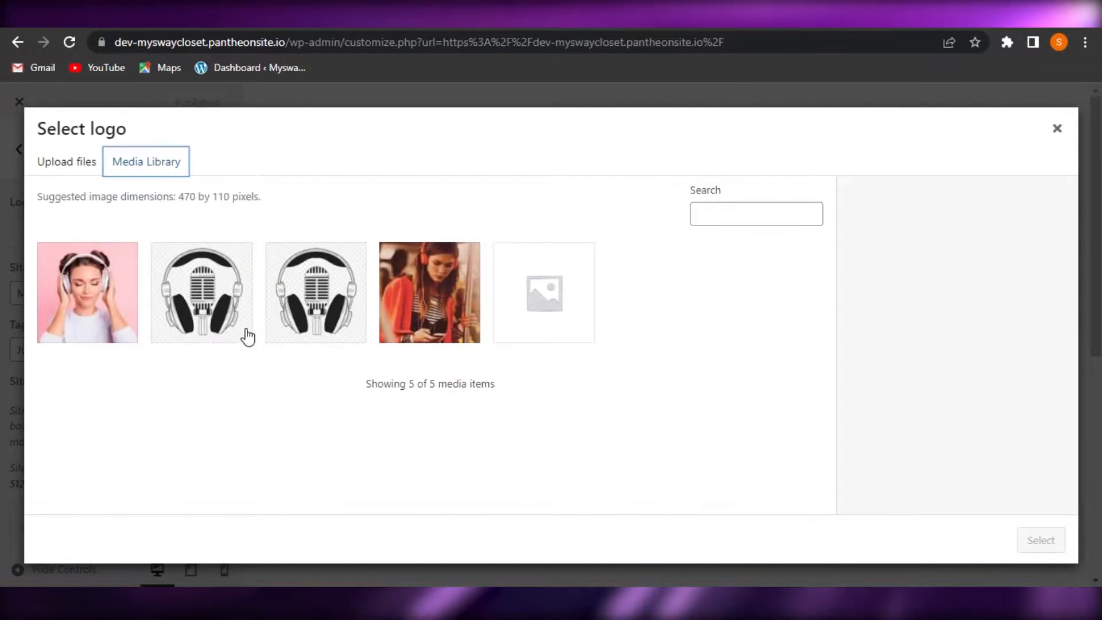
{"action": "left_click", "coordinate": [217, 319]}
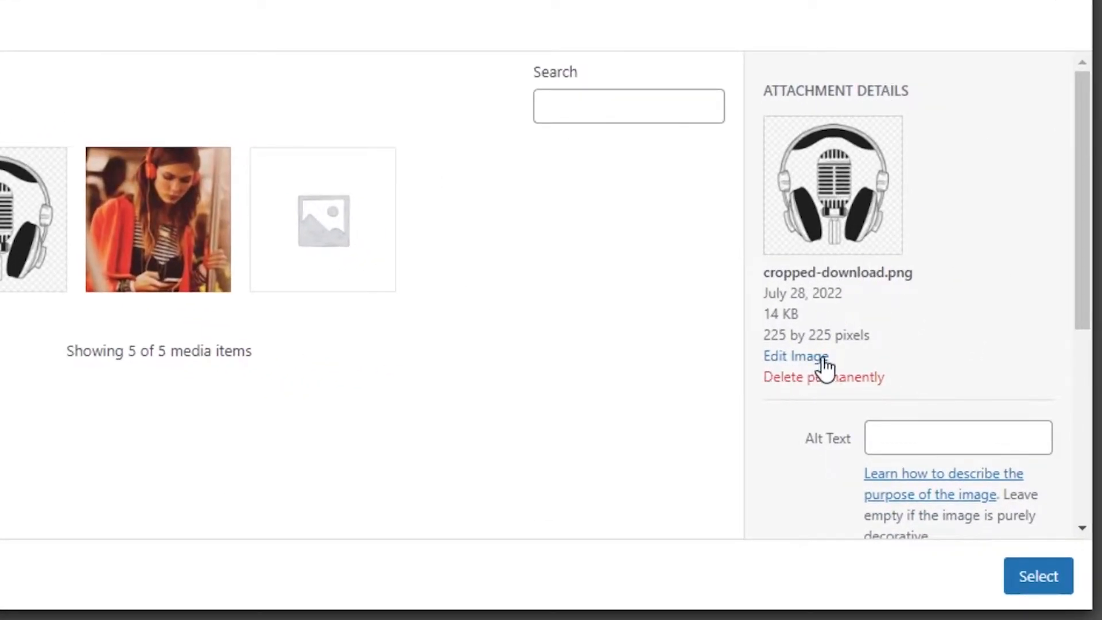
{"action": "mouse_move", "coordinate": [1085, 269]}
{"action": "left_mouse_down"}
{"action": "mouse_move", "coordinate": [1090, 332]}
{"action": "mouse_move", "coordinate": [1089, 273]}
{"action": "left_mouse_up"}
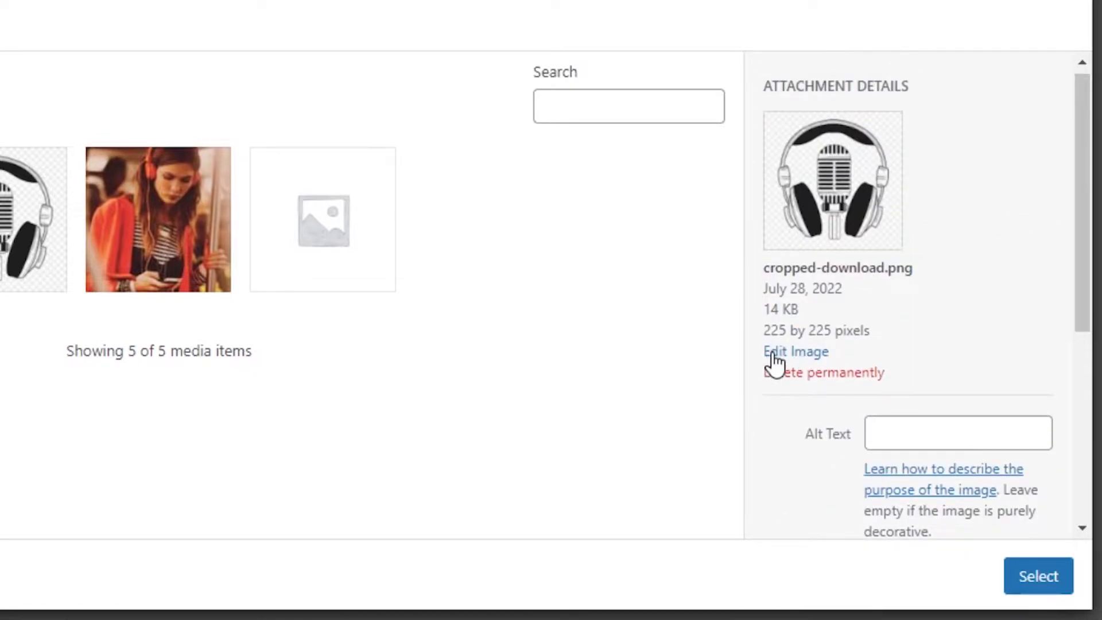
{"action": "left_click", "coordinate": [774, 355]}
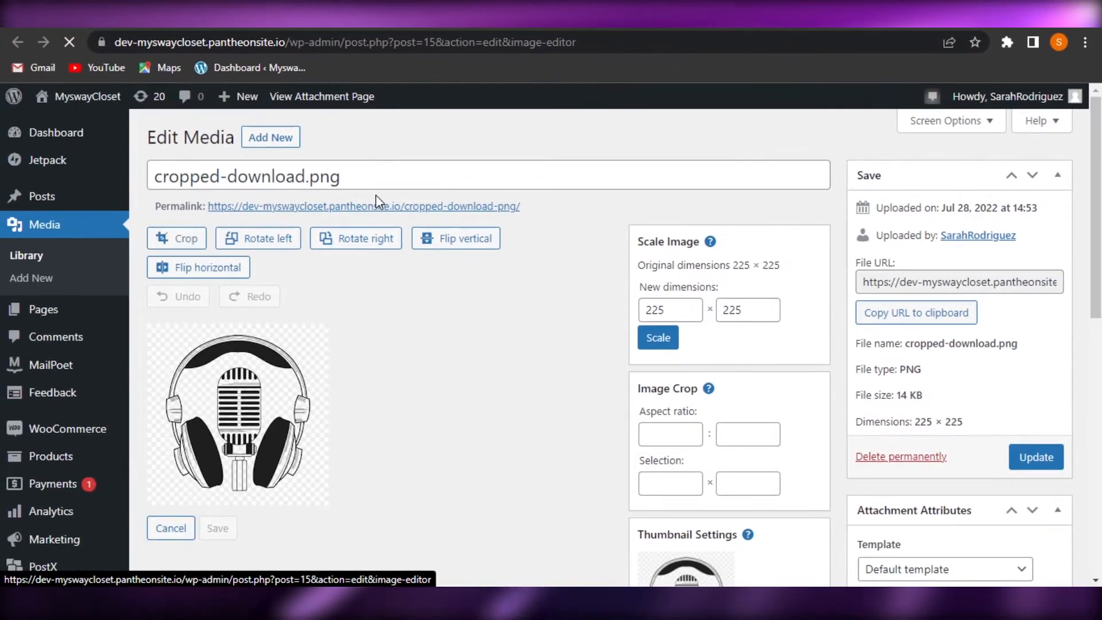
Step: Try to enter new scale dimensions for the cropped-download.png image
{"action": "scroll", "coordinate": [805, 347], "scroll_direction": "down", "scroll_amount": 2}
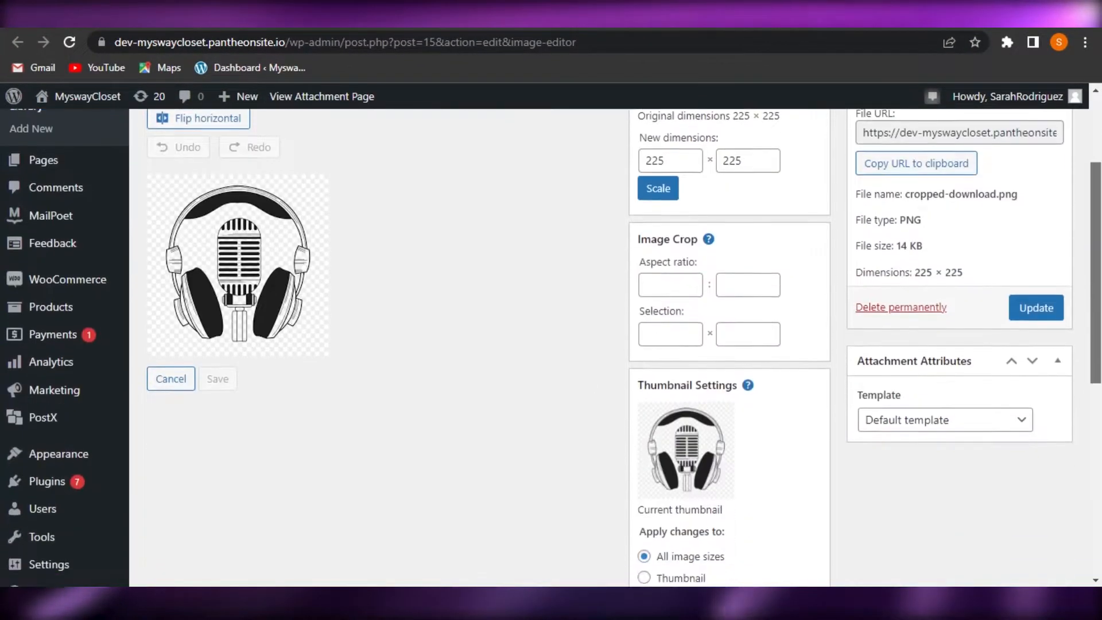
{"action": "scroll", "coordinate": [271, 375], "scroll_direction": "up", "scroll_amount": 1}
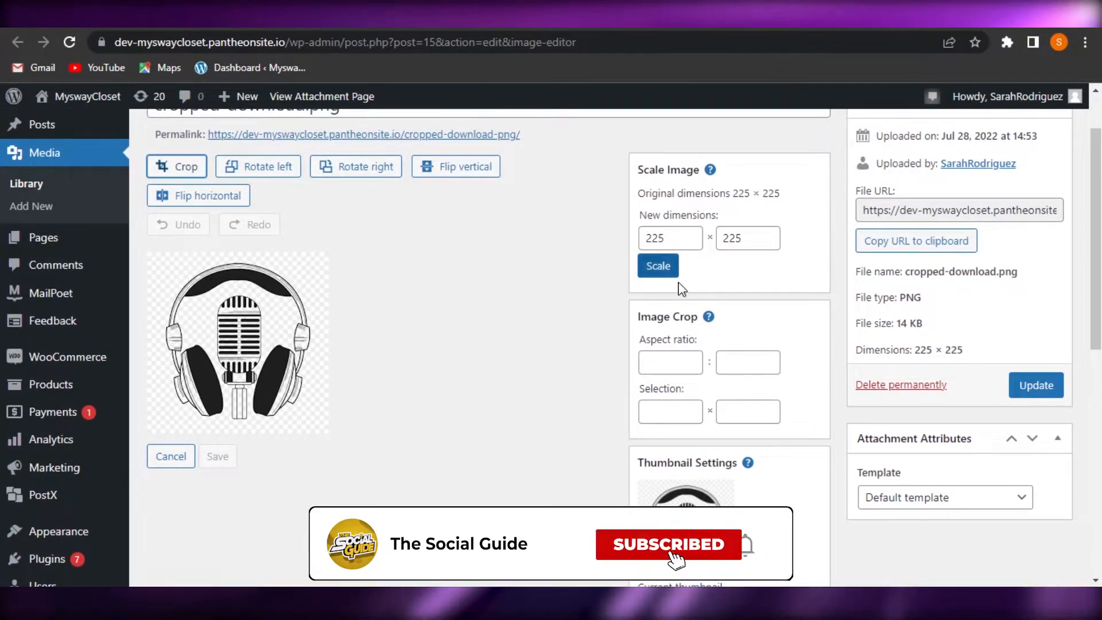
{"action": "scroll", "coordinate": [676, 288], "scroll_direction": "up", "scroll_amount": 1}
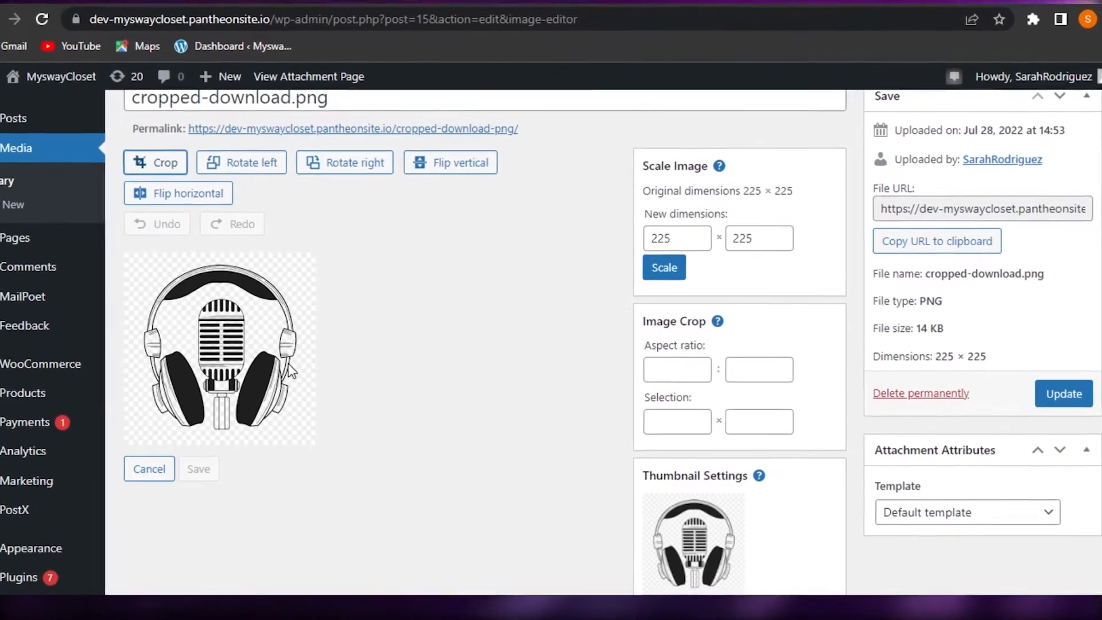
{"action": "double_click", "coordinate": [698, 238]}
{"action": "type", "text": "470"}
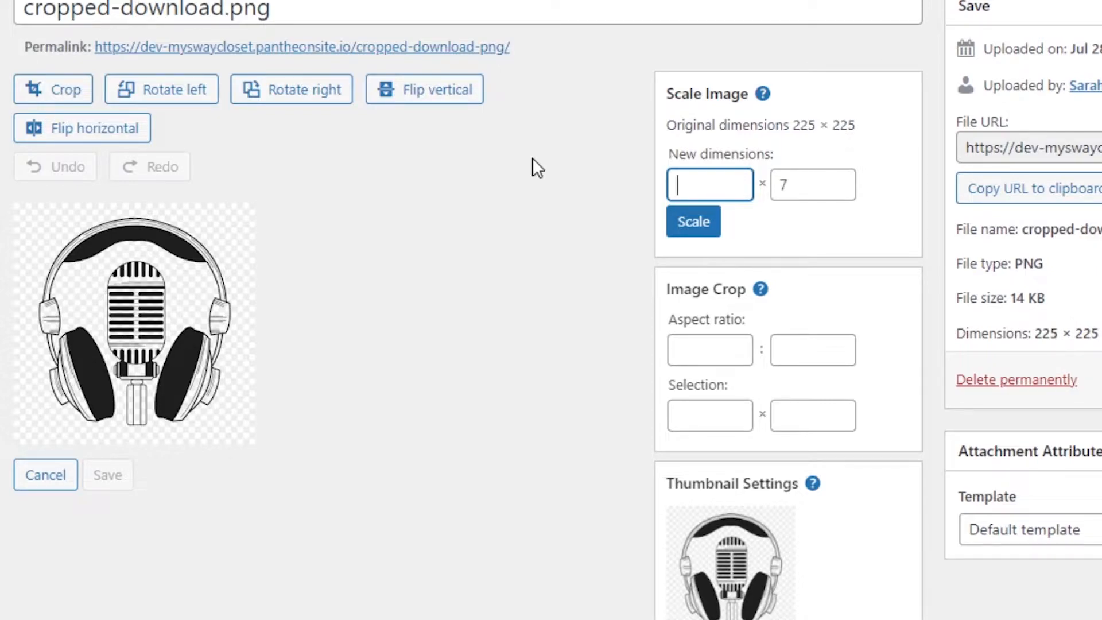
Step: Examine the image's thumbnail settings and its alternative text, caption and description fields
{"action": "scroll", "coordinate": [692, 111], "scroll_direction": "down", "scroll_amount": 3}
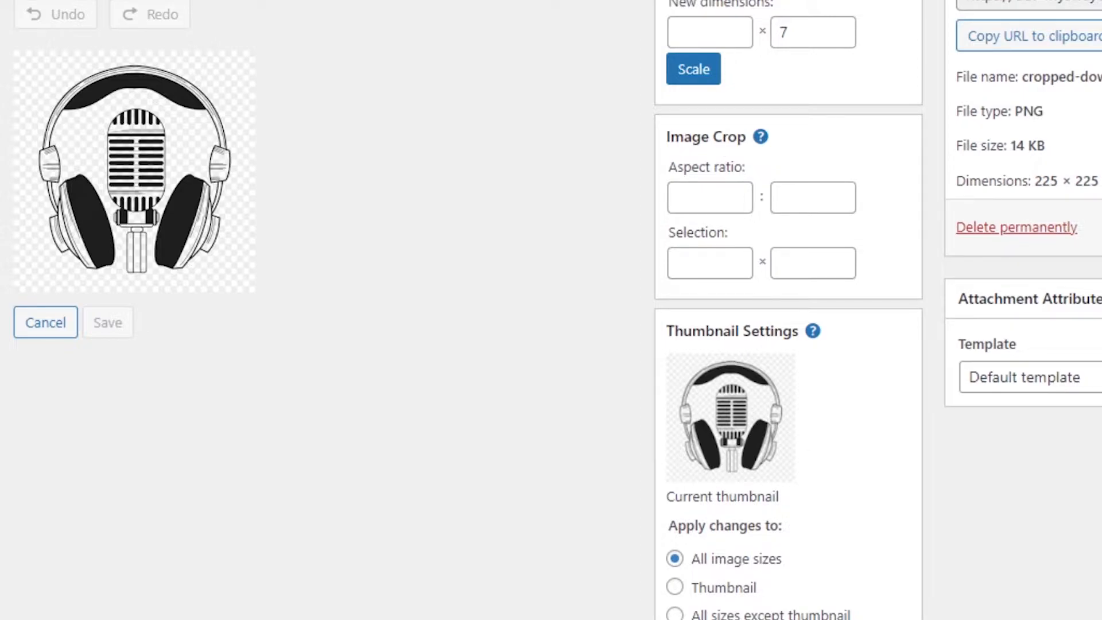
{"action": "scroll", "coordinate": [739, 192], "scroll_direction": "down", "scroll_amount": 5}
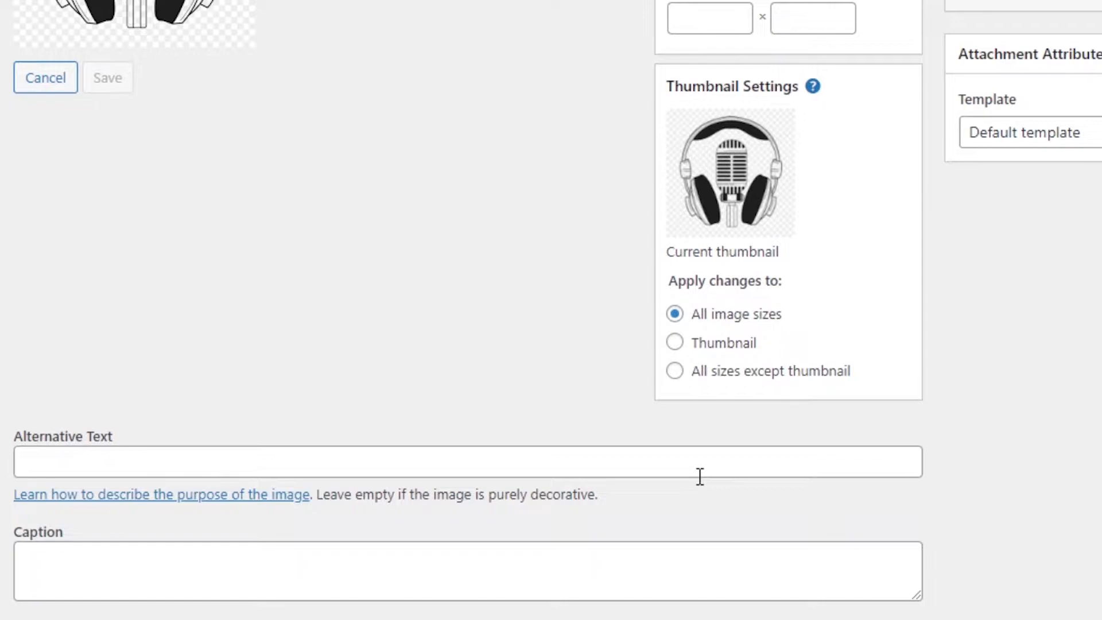
{"action": "scroll", "coordinate": [551, 310], "scroll_direction": "down", "scroll_amount": 3}
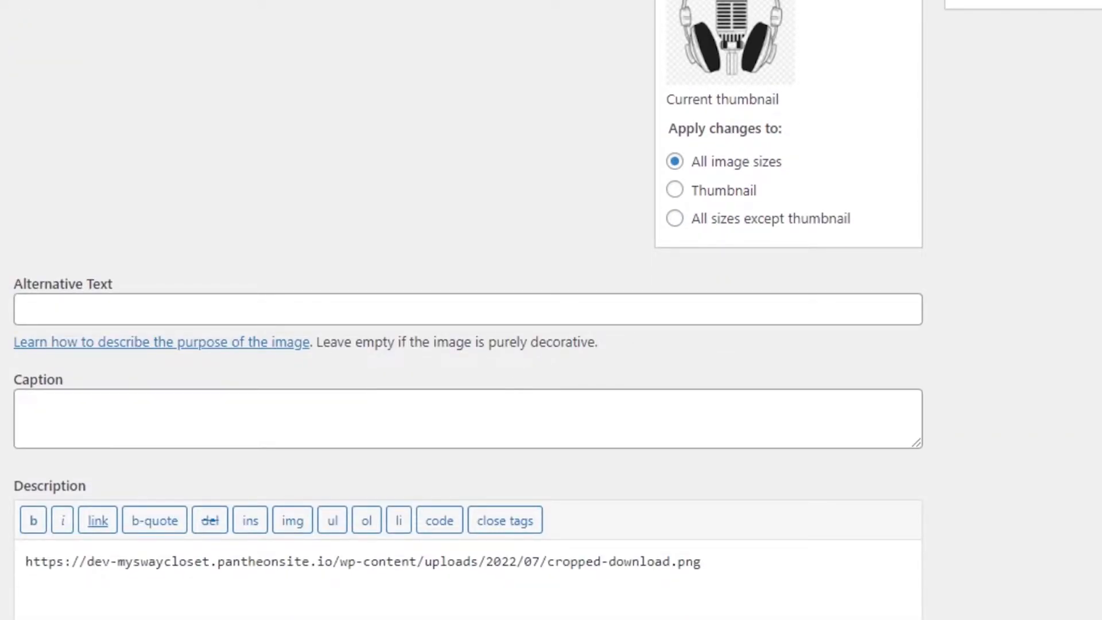
{"action": "scroll", "coordinate": [552, 310], "scroll_direction": "down", "scroll_amount": 3}
{"action": "scroll", "coordinate": [551, 310], "scroll_direction": "up", "scroll_amount": 14}
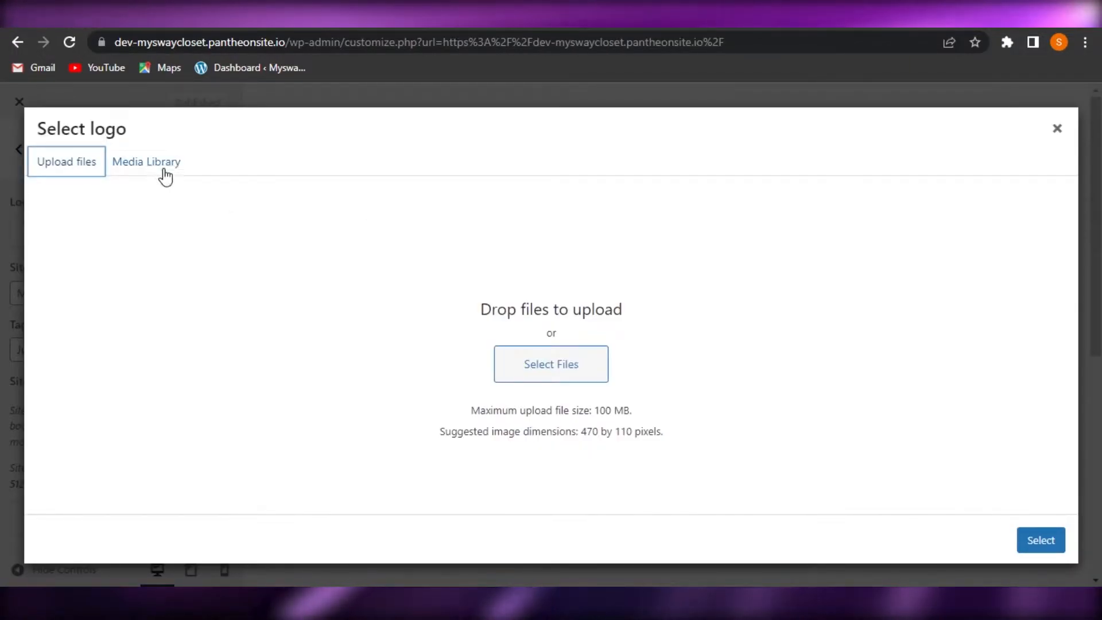
Step: Use cropped-download.png from the media library as the logo and crop it to nearly the full headphones image
{"action": "left_click", "coordinate": [163, 169]}
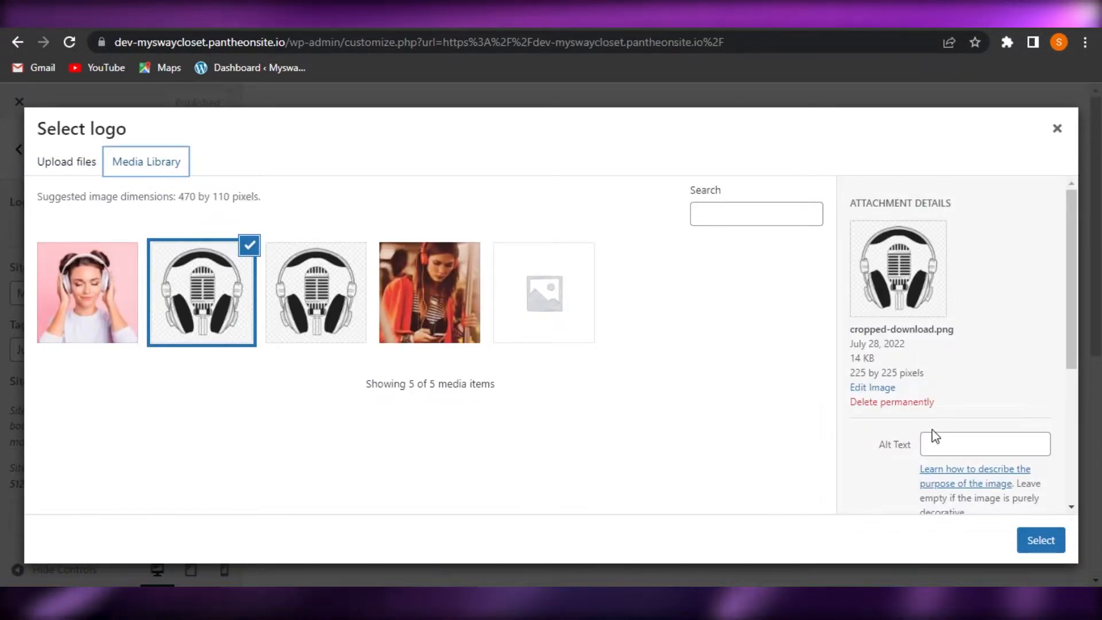
{"action": "scroll", "coordinate": [976, 356], "scroll_direction": "down", "scroll_amount": 4}
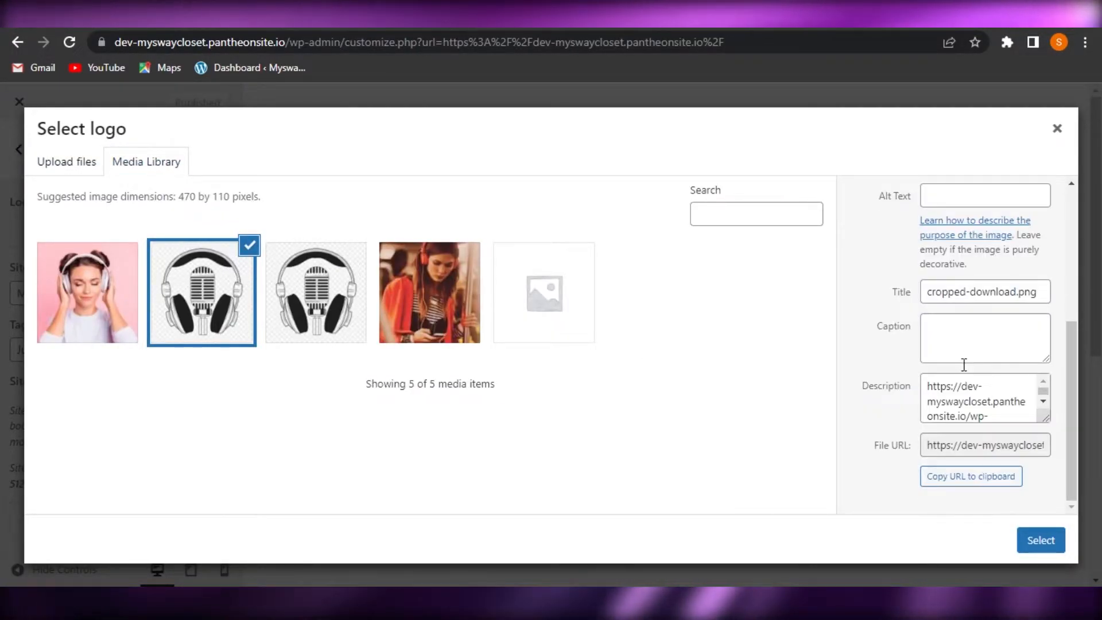
{"action": "left_click", "coordinate": [1041, 540]}
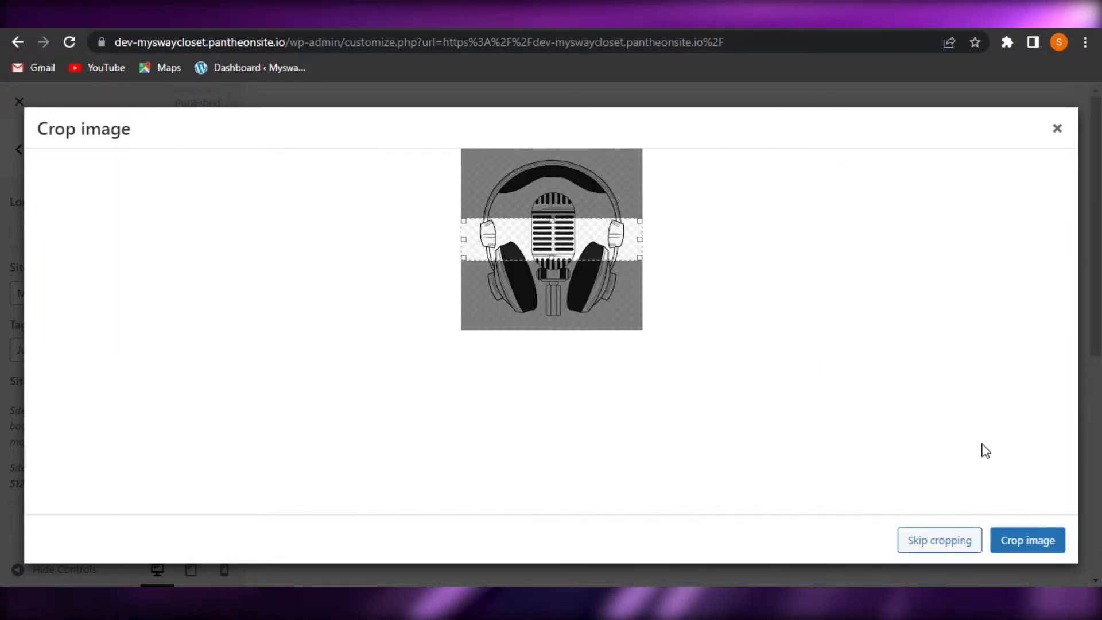
{"action": "left_click_drag", "start_coordinate": [495, 259], "coordinate": [504, 320]}
{"action": "left_click_drag", "start_coordinate": [544, 221], "coordinate": [542, 152]}
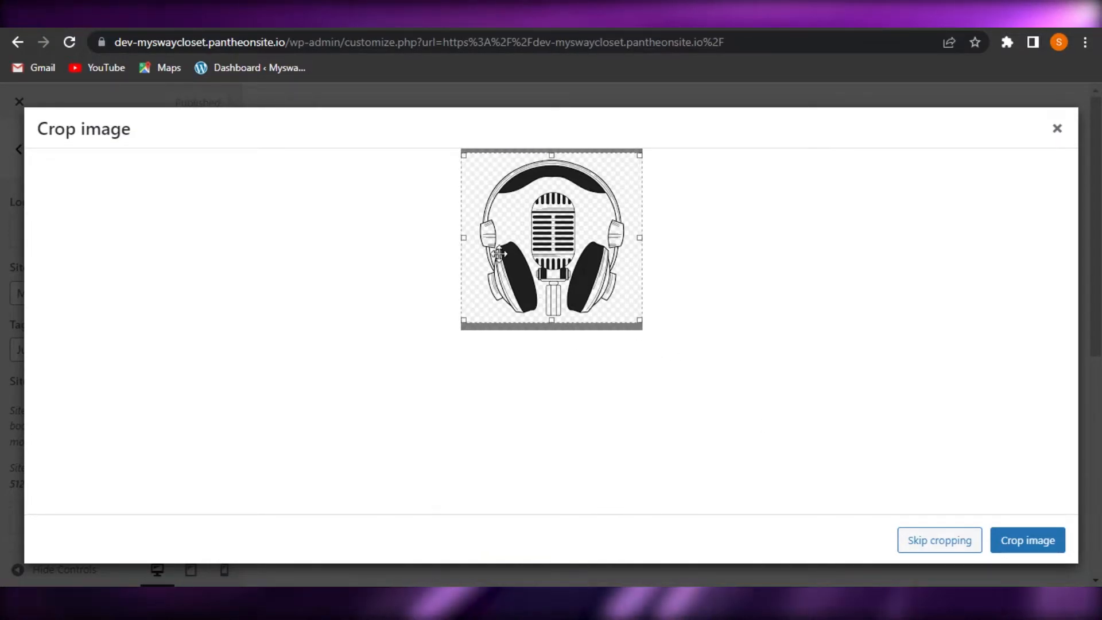
{"action": "left_click", "coordinate": [1038, 542]}
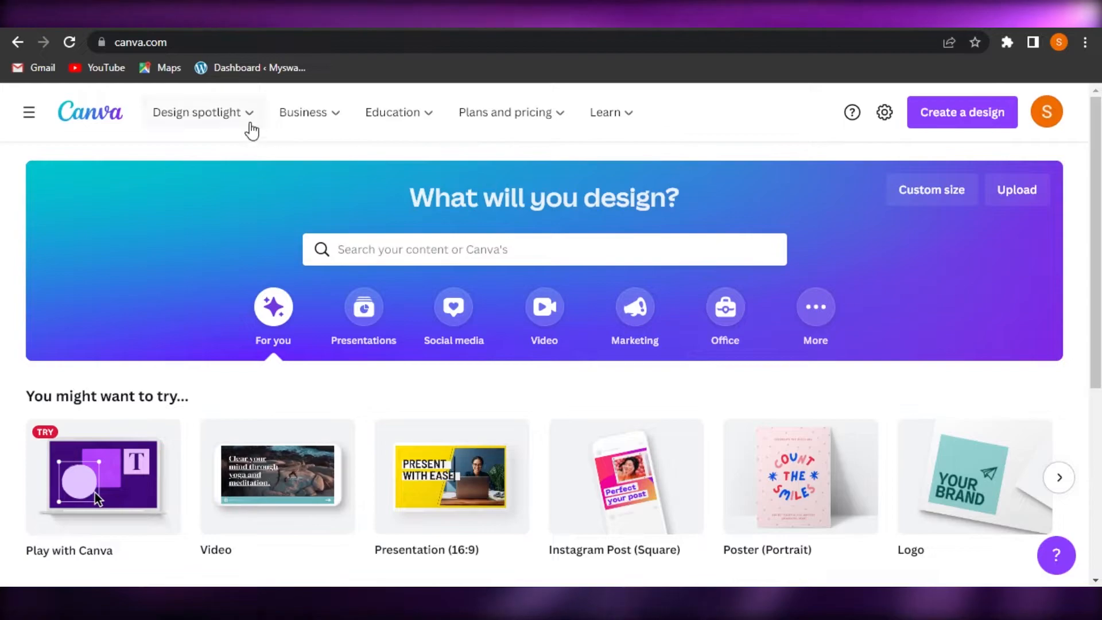
Step: Switch to Canva and enter a custom design size of 470 × 110 px for a new design
{"action": "mouse_move", "coordinate": [252, 130]}
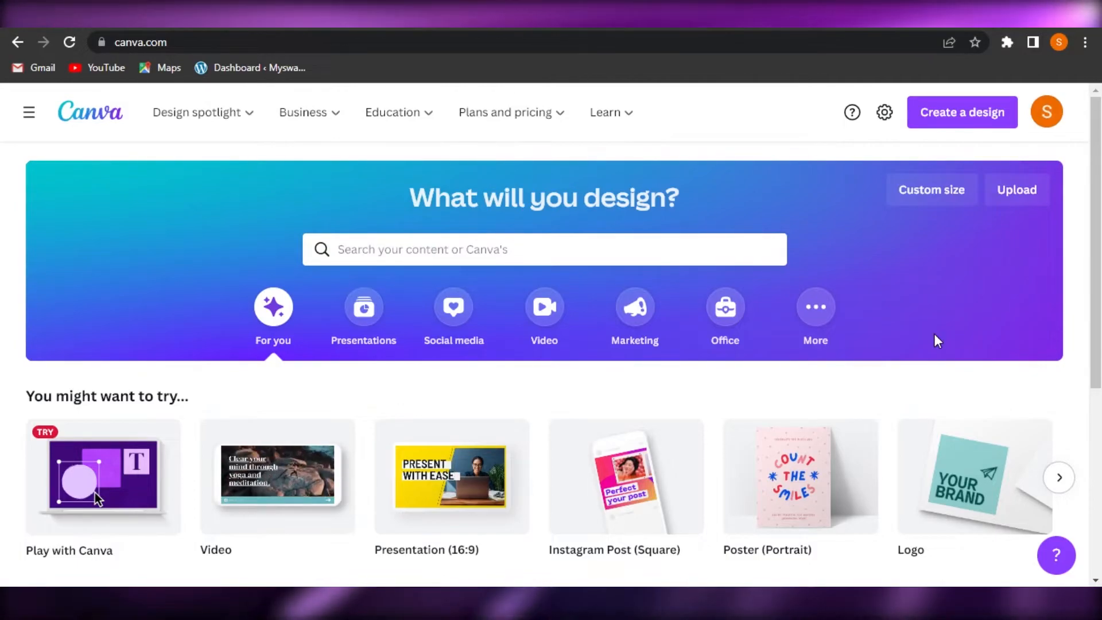
{"action": "scroll", "coordinate": [1025, 325], "scroll_direction": "down", "scroll_amount": 1}
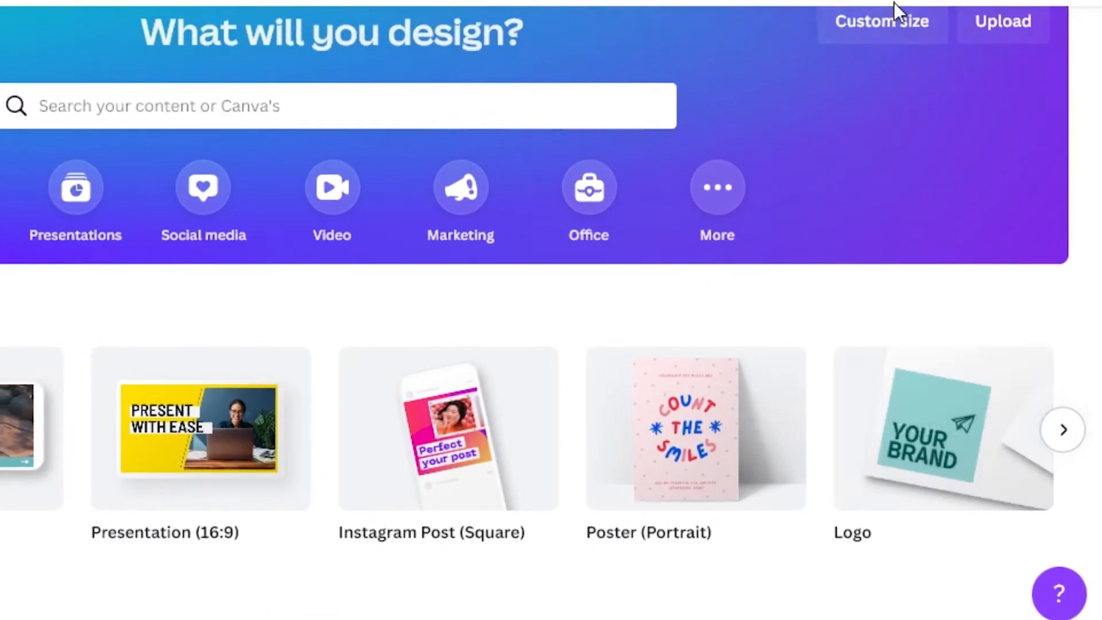
{"action": "left_click", "coordinate": [890, 34]}
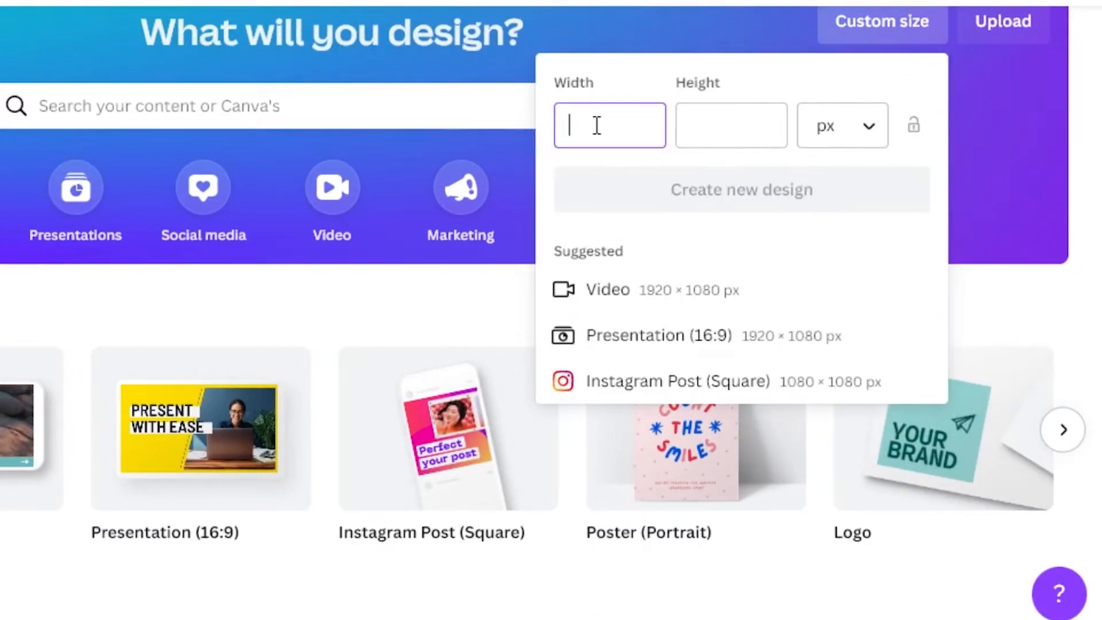
{"action": "type", "text": "470"}
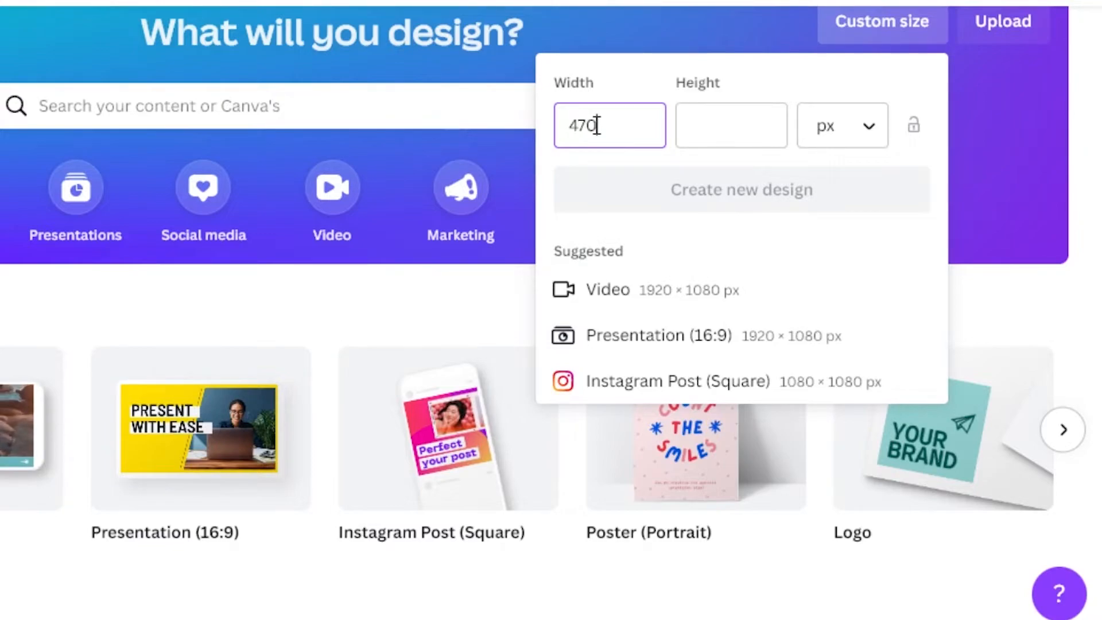
{"action": "left_click", "coordinate": [740, 124]}
{"action": "type", "text": "11"}
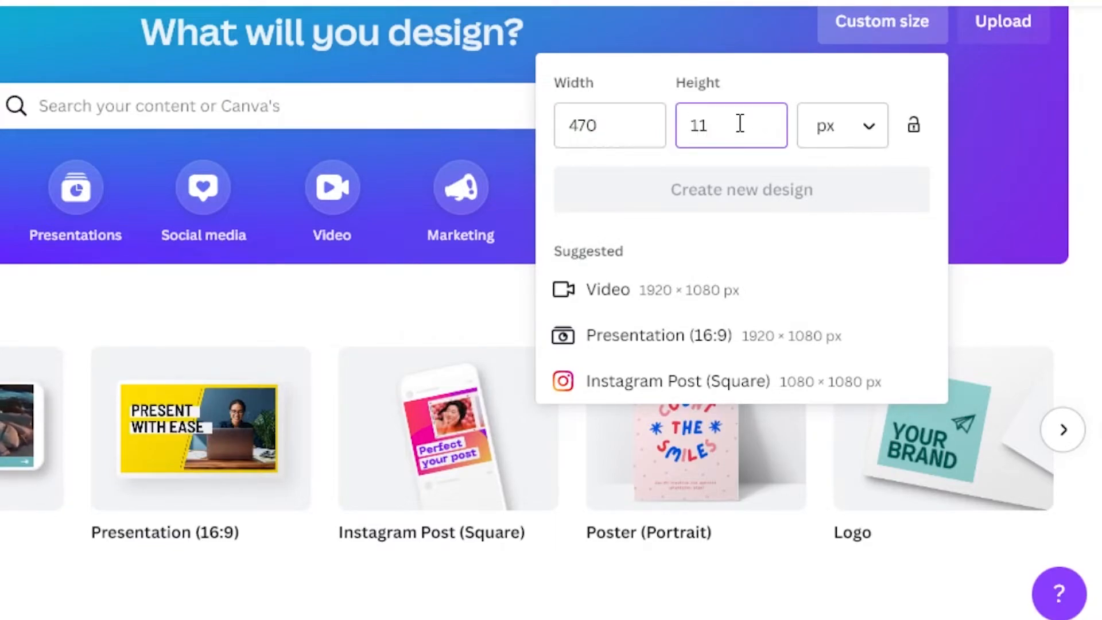
{"action": "type", "text": "0"}
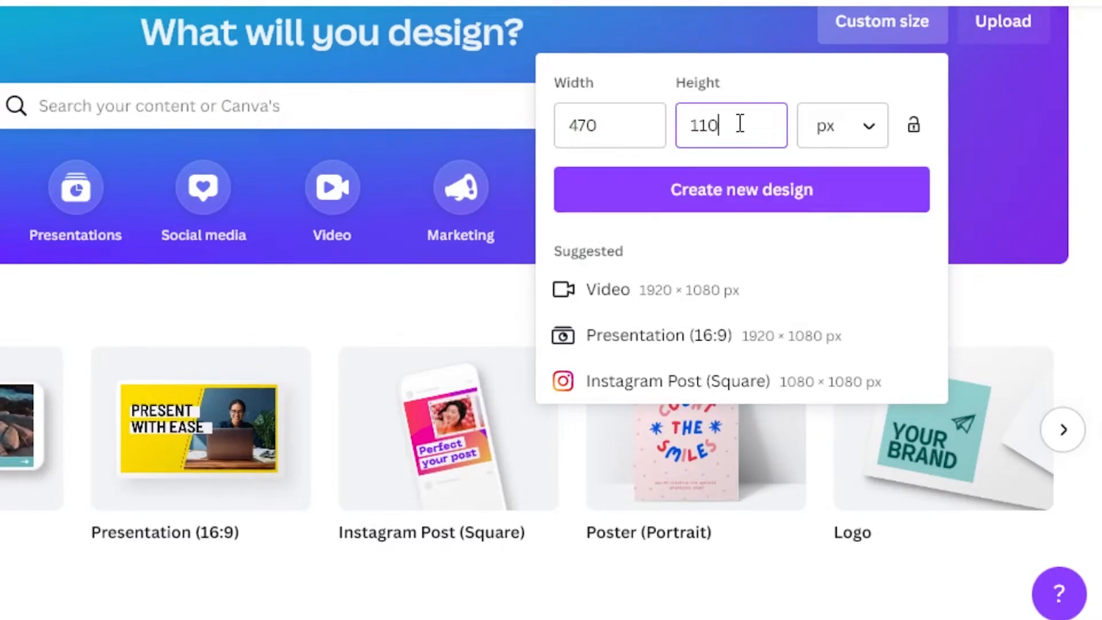
{"action": "left_click", "coordinate": [696, 204]}
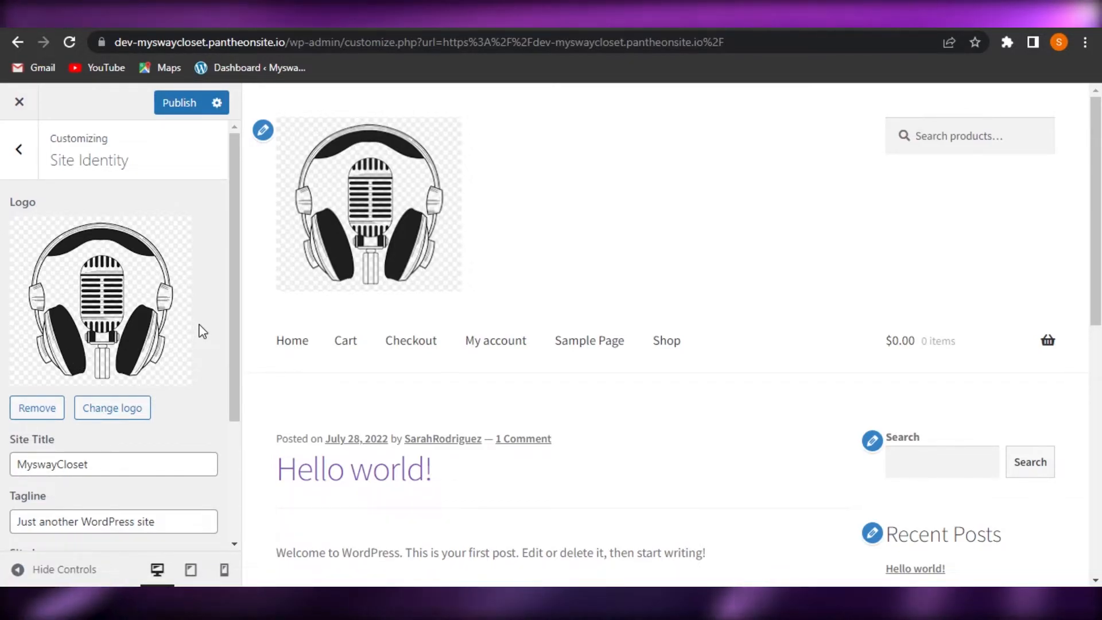
Step: Return to the WordPress customizer and set the cropped-cropped-download.png headphones image as the site icon, accepting the suggested square crop
{"action": "left_click_drag", "start_coordinate": [229, 300], "coordinate": [233, 325]}
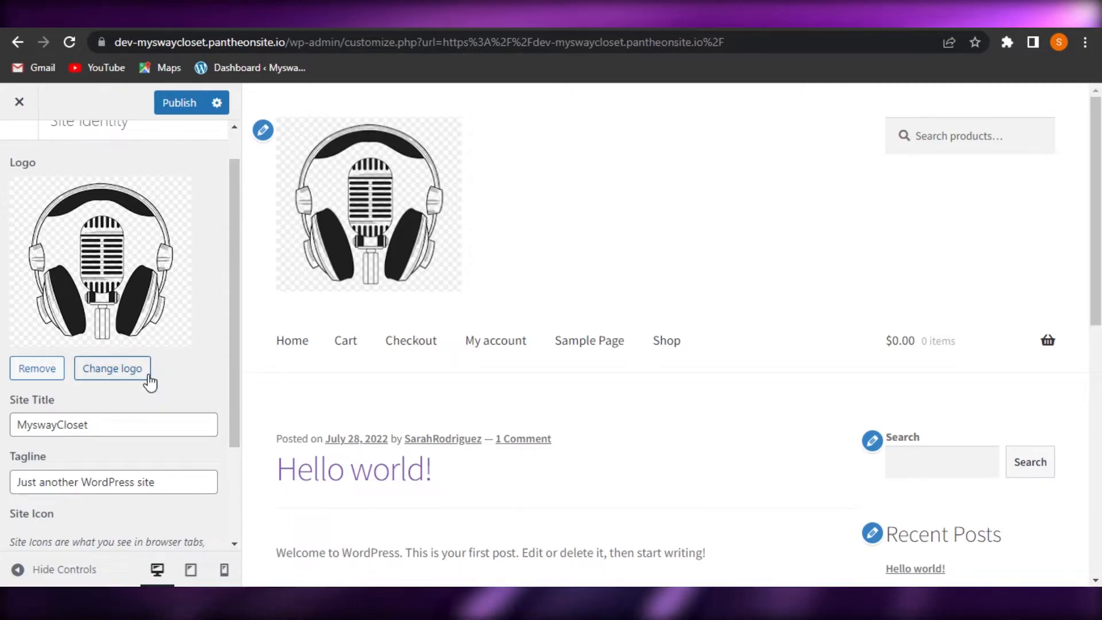
{"action": "left_click_drag", "start_coordinate": [233, 288], "coordinate": [233, 449]}
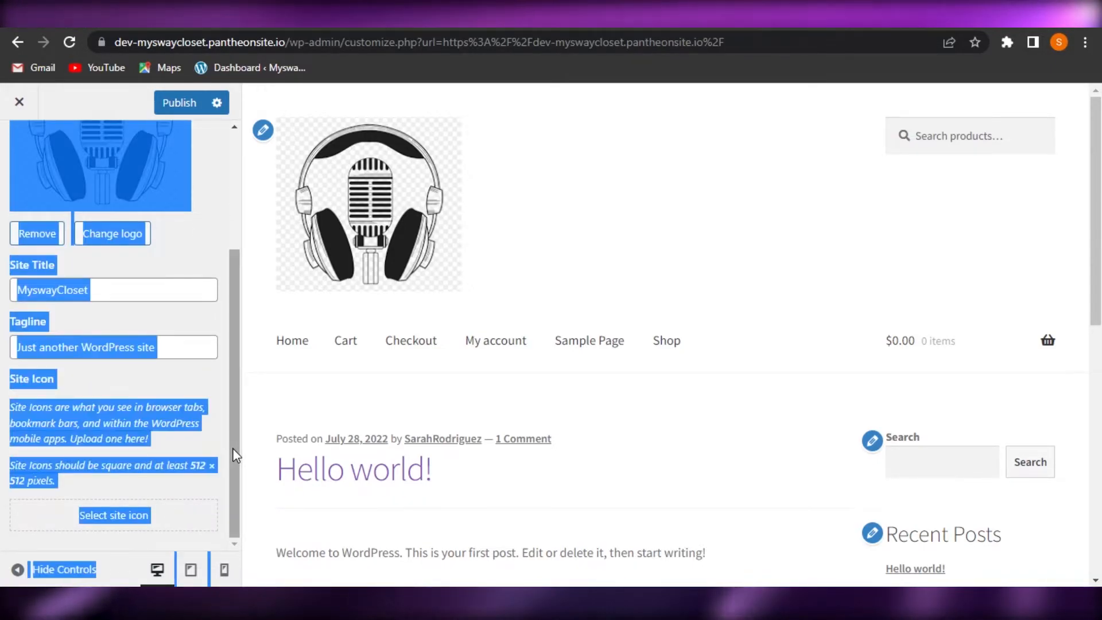
{"action": "left_click", "coordinate": [266, 396]}
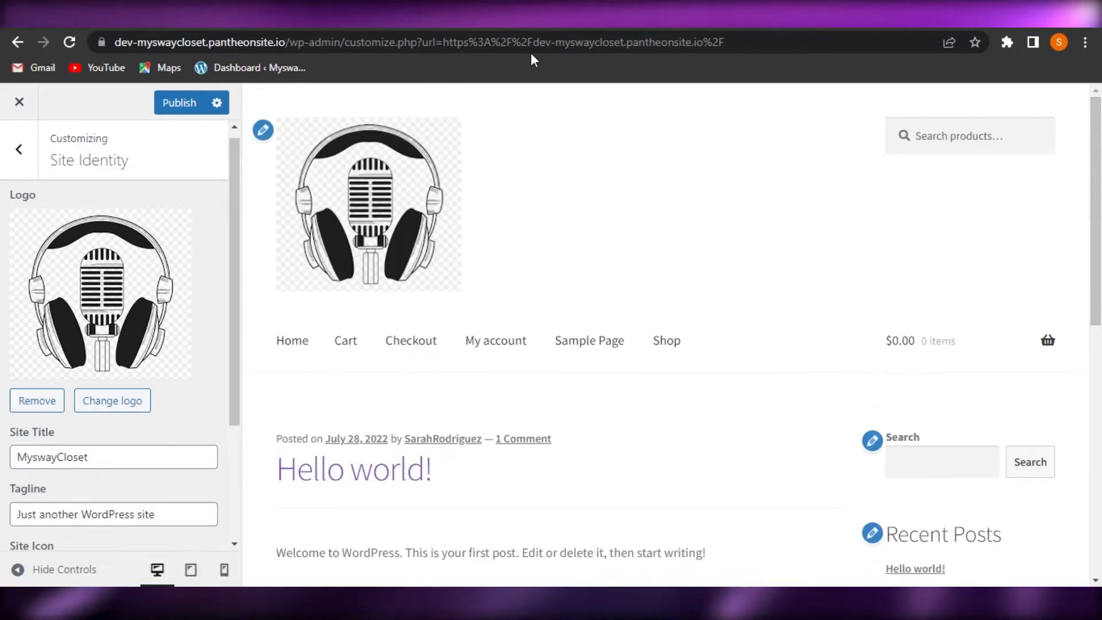
{"action": "left_click_drag", "start_coordinate": [239, 227], "coordinate": [241, 422]}
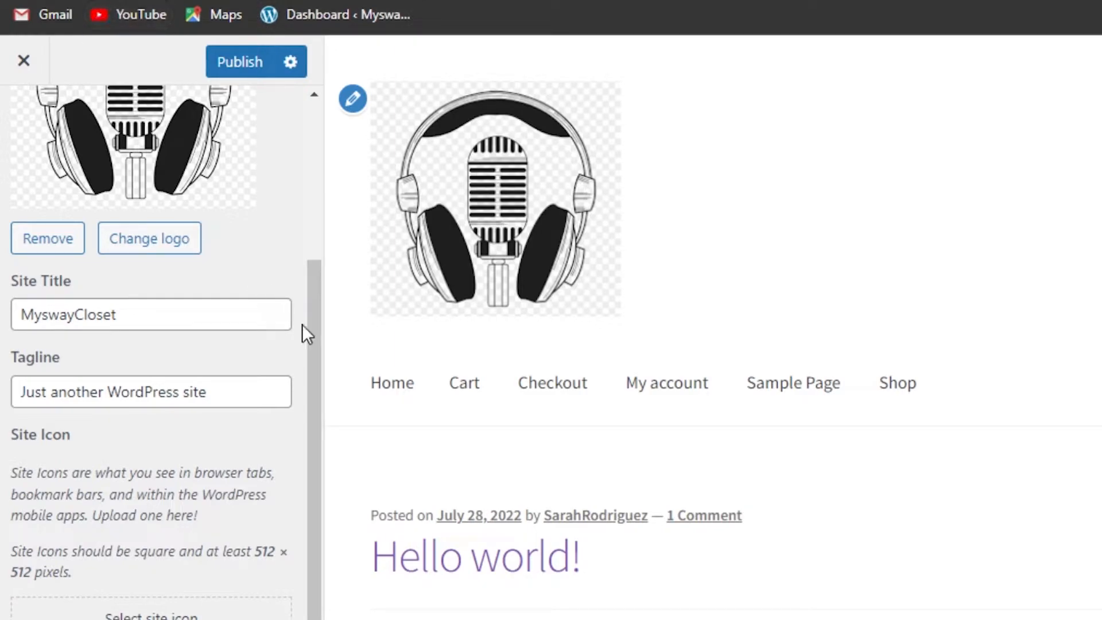
{"action": "left_click_drag", "start_coordinate": [312, 336], "coordinate": [319, 436]}
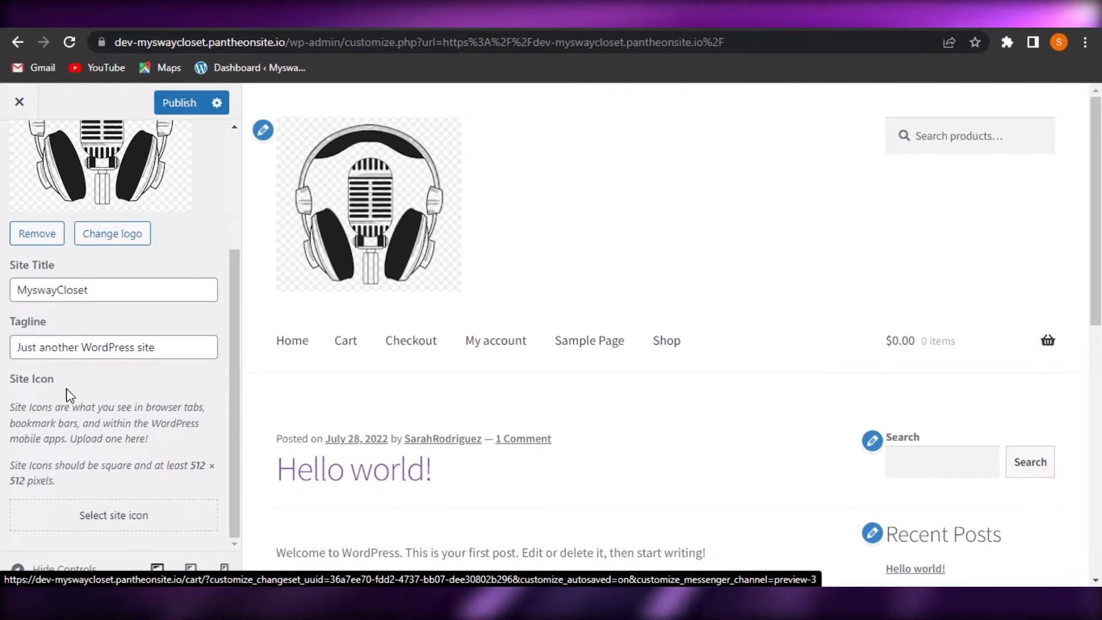
{"action": "left_click", "coordinate": [125, 520]}
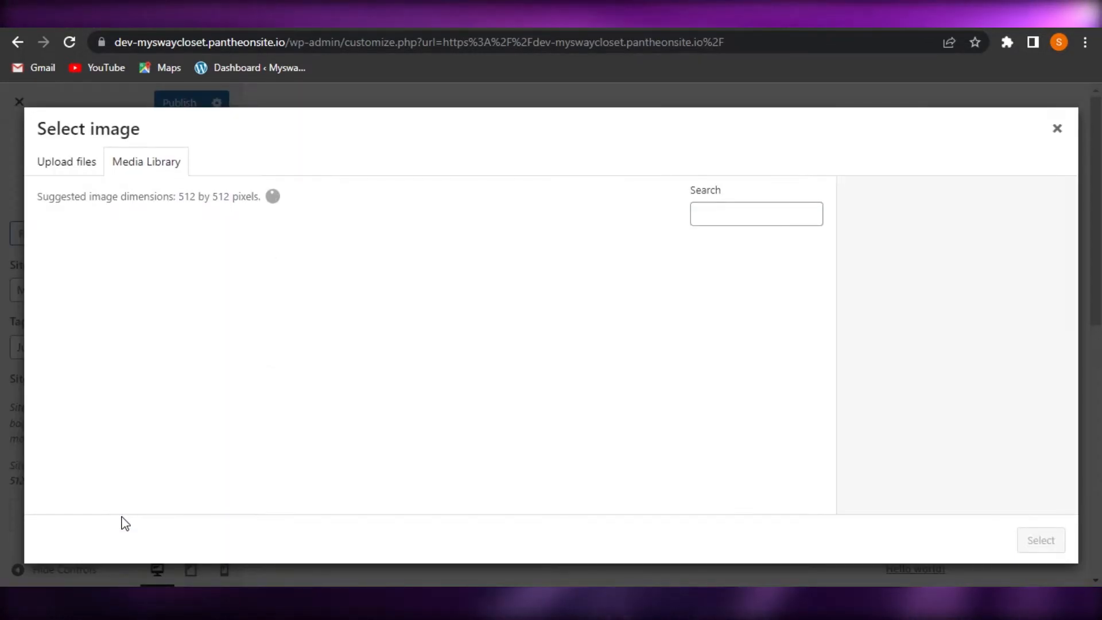
{"action": "left_click", "coordinate": [107, 313]}
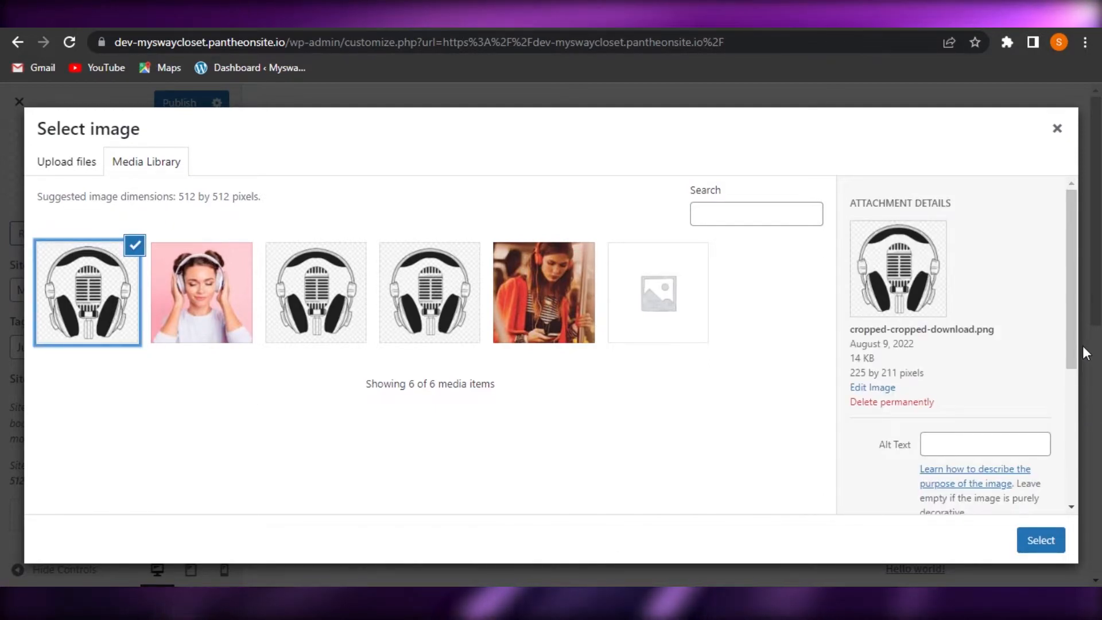
{"action": "mouse_move", "coordinate": [1073, 332]}
{"action": "left_mouse_down"}
{"action": "mouse_move", "coordinate": [1073, 424]}
{"action": "mouse_move", "coordinate": [1071, 347]}
{"action": "left_mouse_up"}
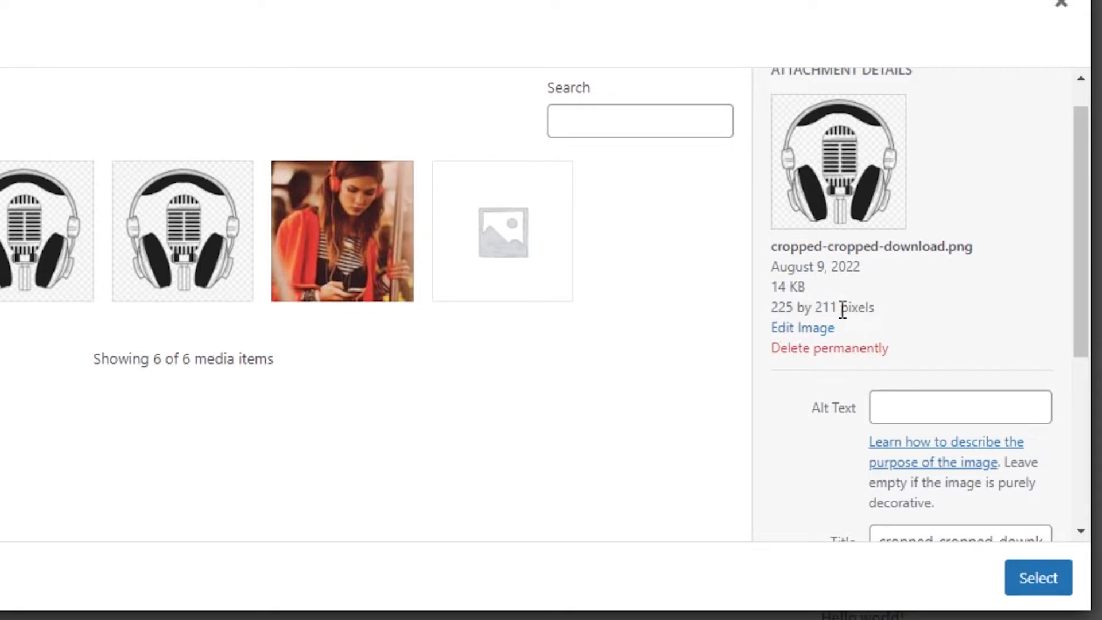
{"action": "left_click_drag", "start_coordinate": [1074, 265], "coordinate": [1087, 476]}
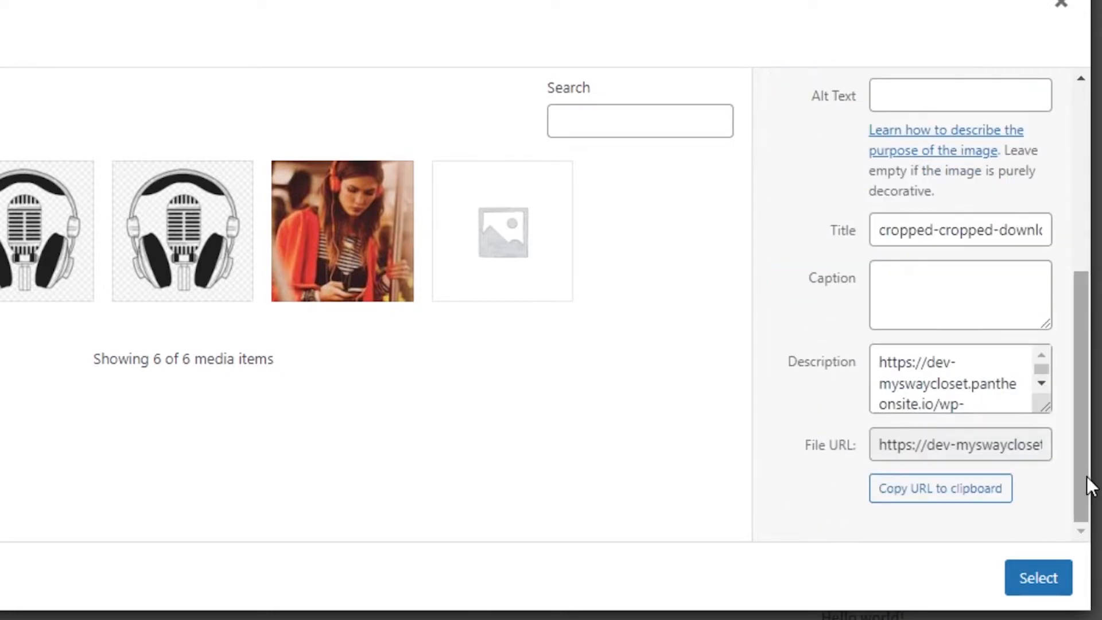
{"action": "left_click", "coordinate": [1046, 602]}
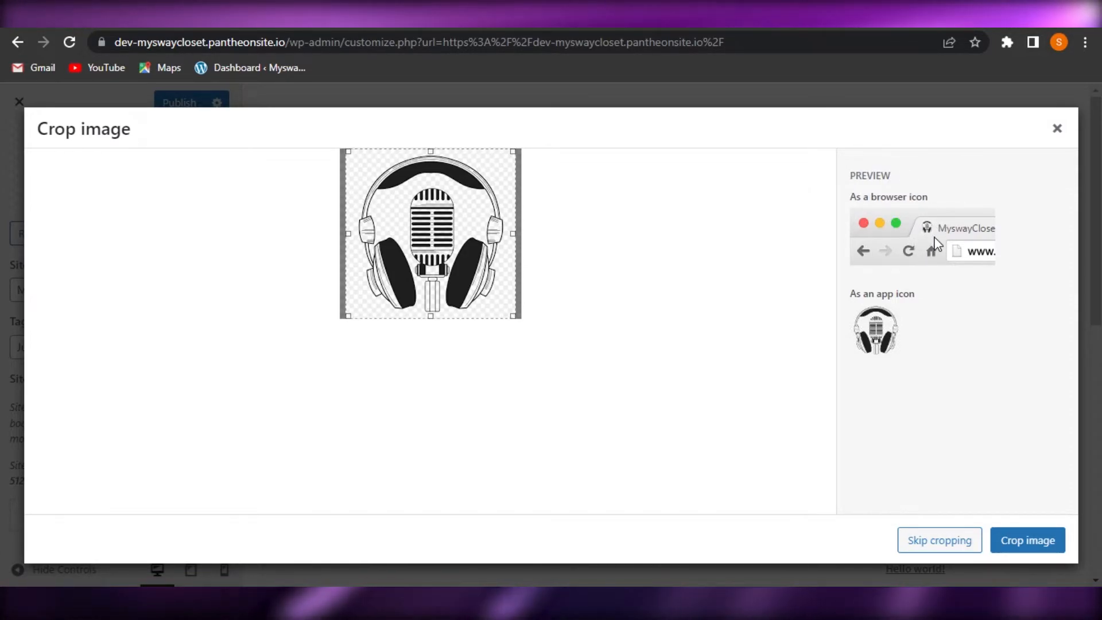
{"action": "left_click", "coordinate": [1017, 535]}
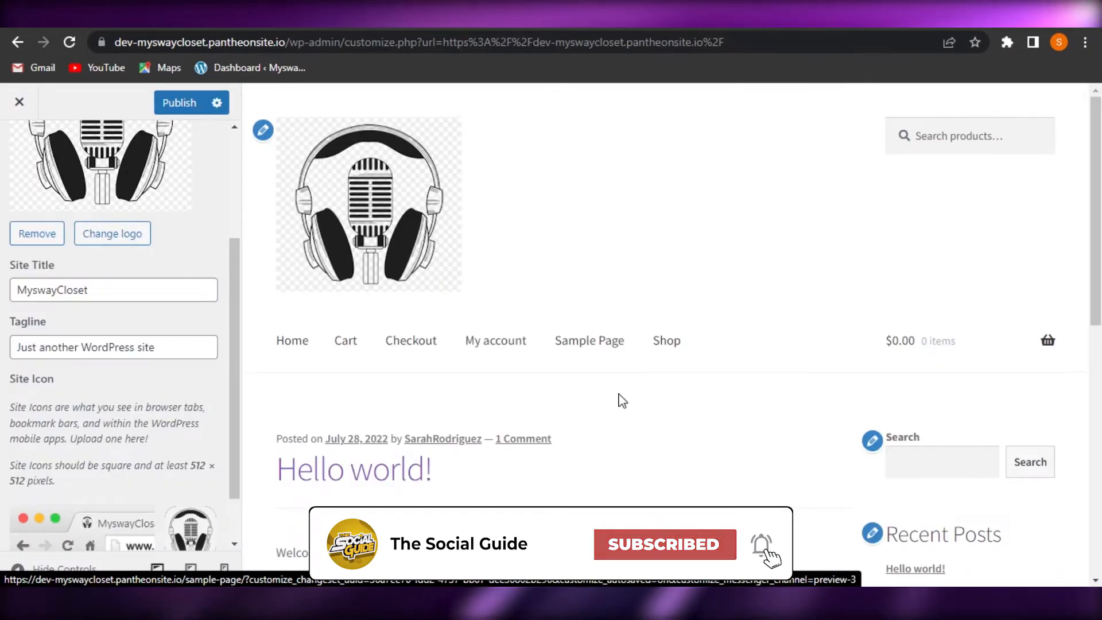
Step: Review the site icon preview together with the logo, site title and tagline settings
{"action": "scroll", "coordinate": [236, 411], "scroll_direction": "down", "scroll_amount": 2}
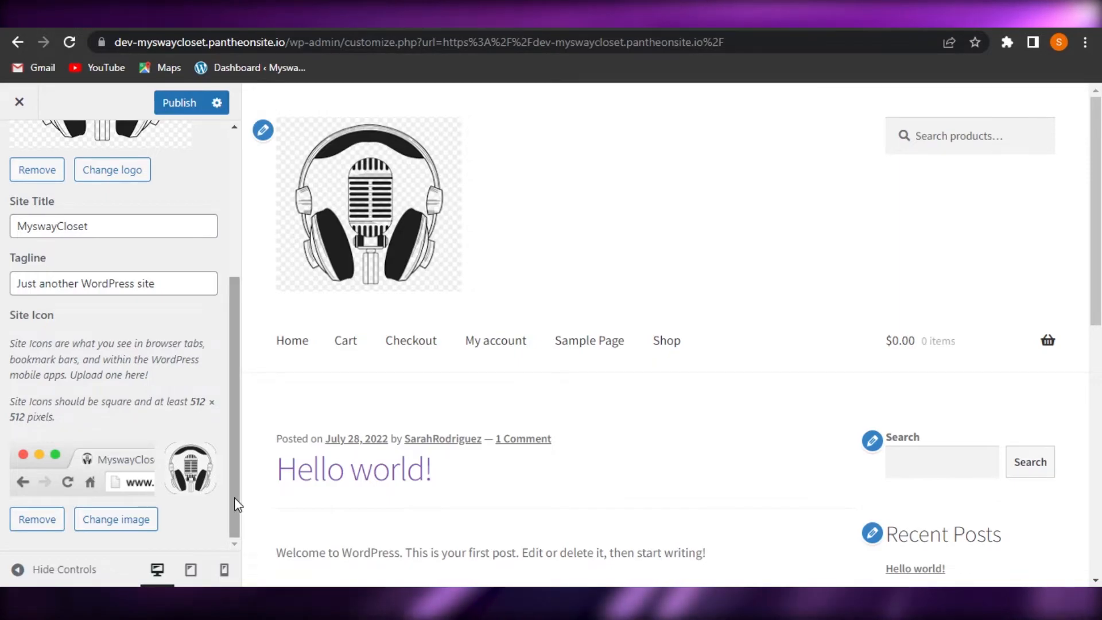
{"action": "left_click_drag", "start_coordinate": [235, 497], "coordinate": [231, 288]}
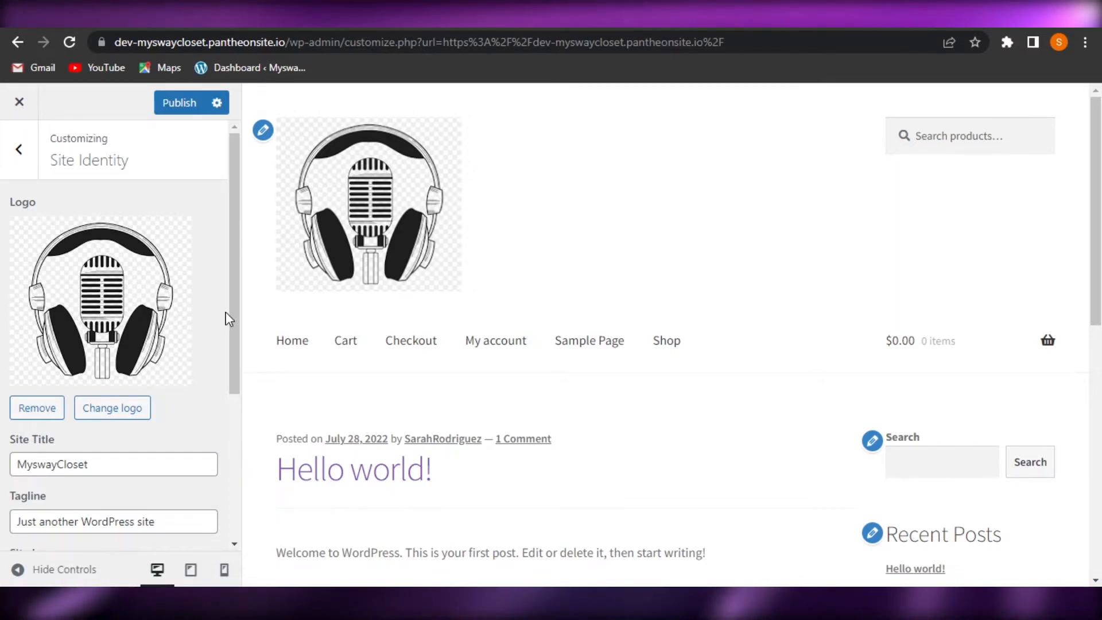
{"action": "left_click_drag", "start_coordinate": [239, 327], "coordinate": [258, 536]}
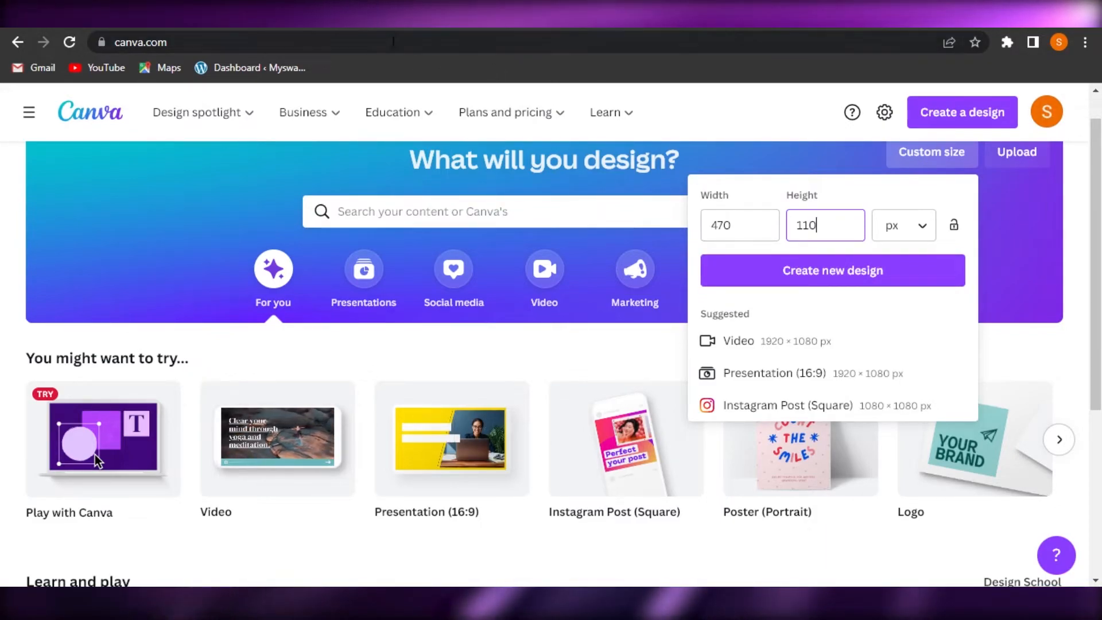
Step: Switch to Canva, look at the account menu and open the custom size options for a new design
{"action": "mouse_move", "coordinate": [259, 136]}
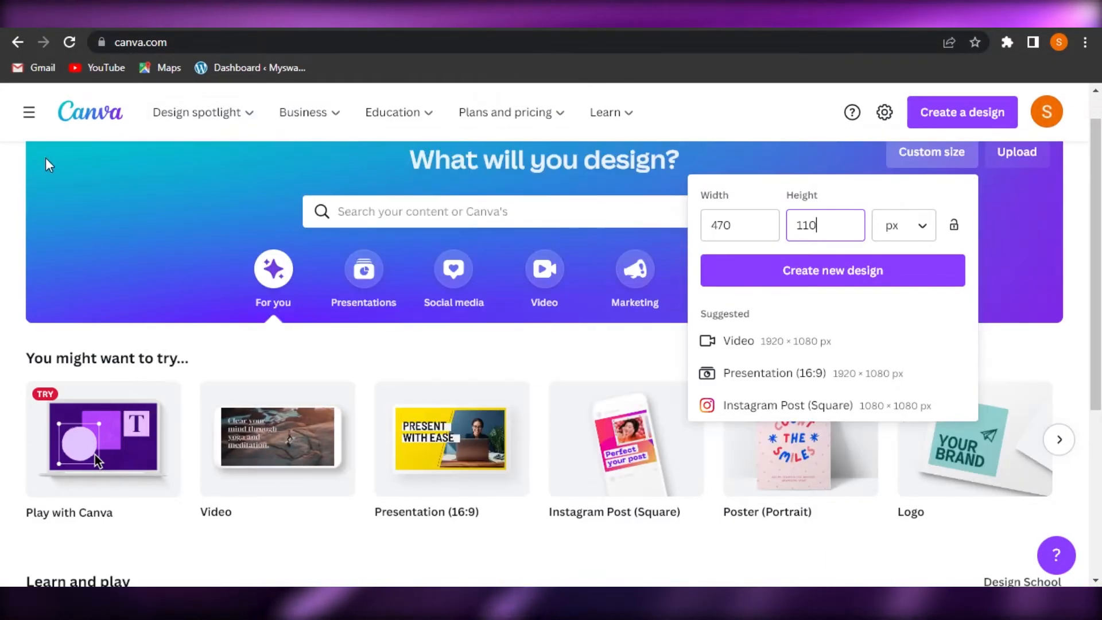
{"action": "mouse_move", "coordinate": [159, 122]}
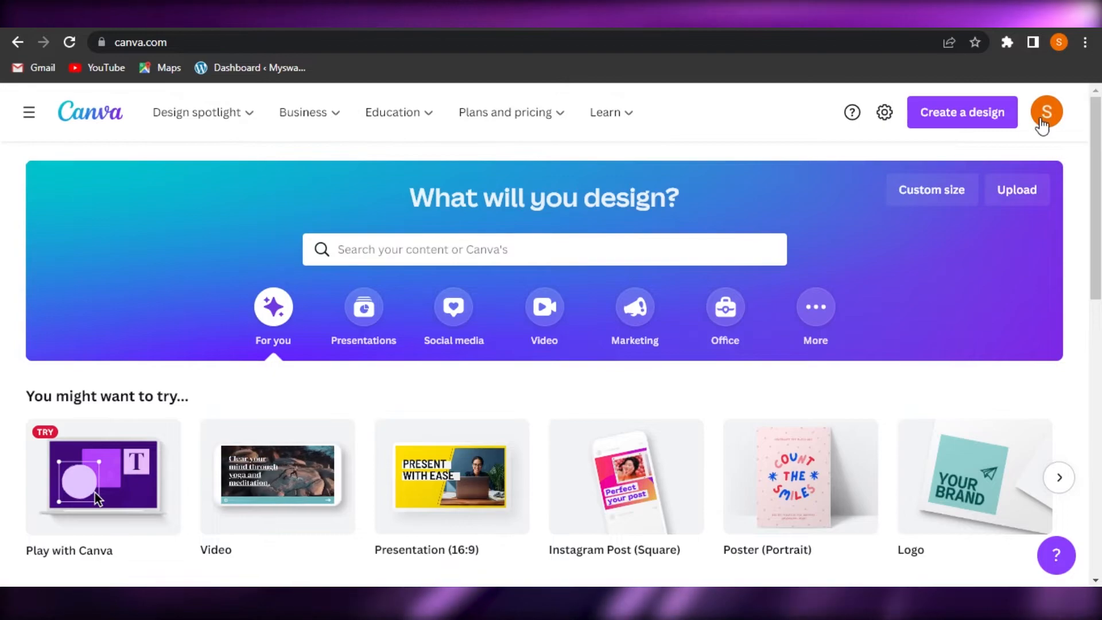
{"action": "left_click", "coordinate": [1043, 118]}
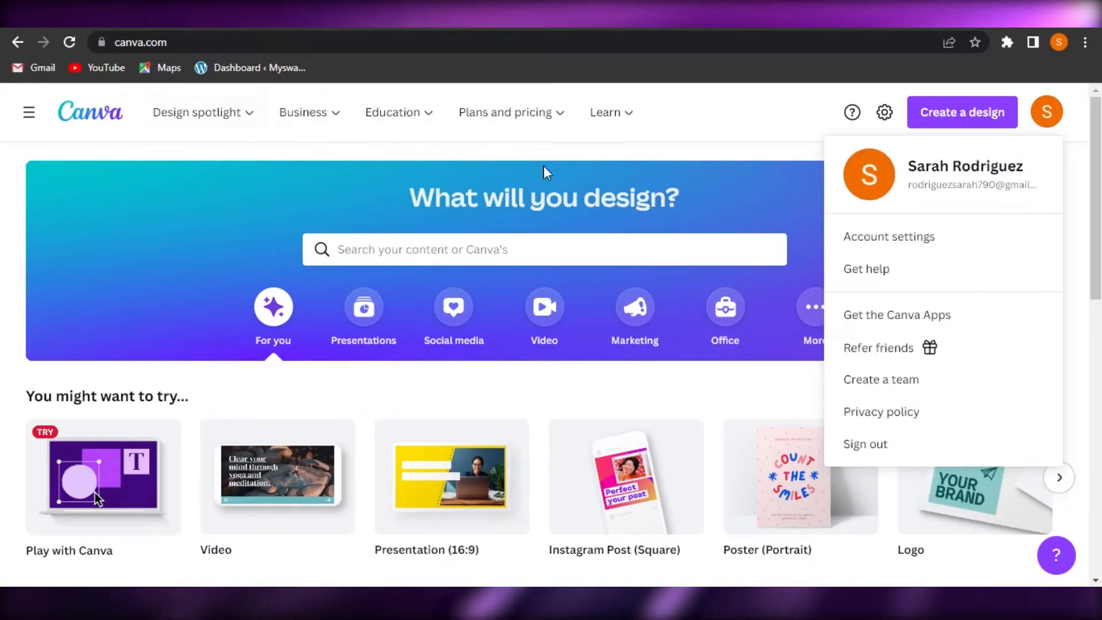
{"action": "left_click", "coordinate": [714, 129]}
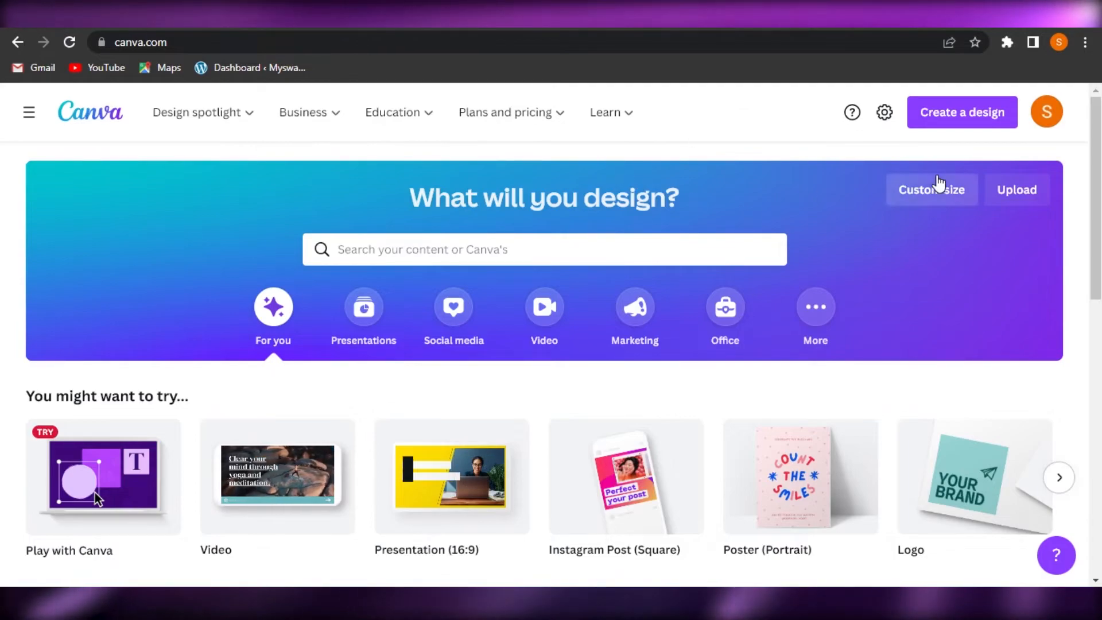
{"action": "left_click", "coordinate": [943, 201]}
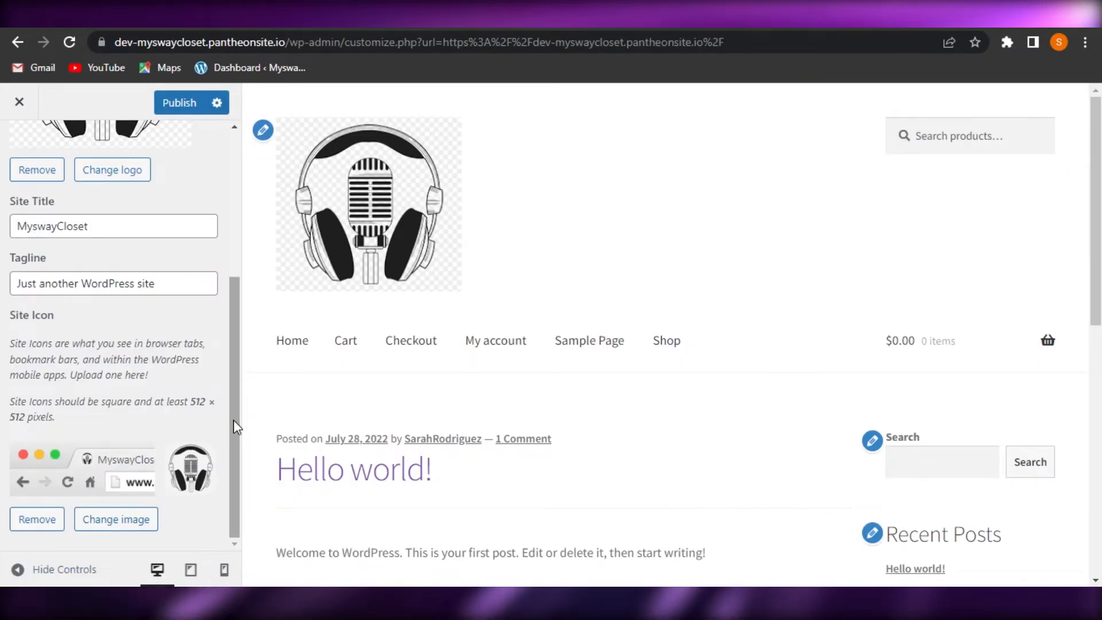
Step: Switch back to the WordPress customizer, leave the Site Identity settings and look through the list of customization sections
{"action": "left_click_drag", "start_coordinate": [234, 428], "coordinate": [251, 86]}
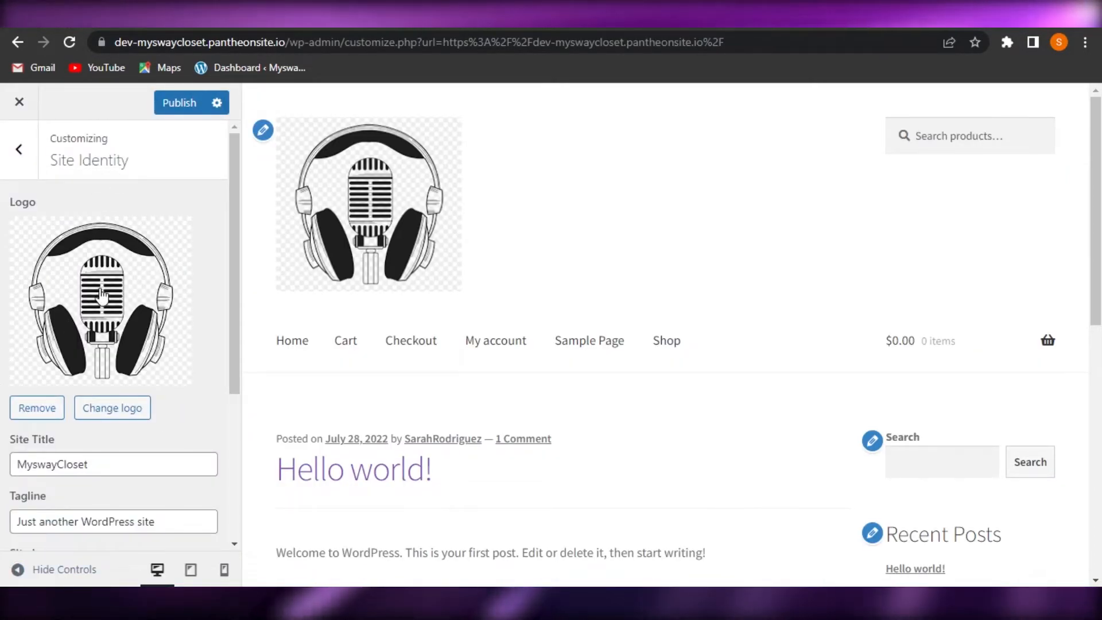
{"action": "left_click", "coordinate": [18, 164]}
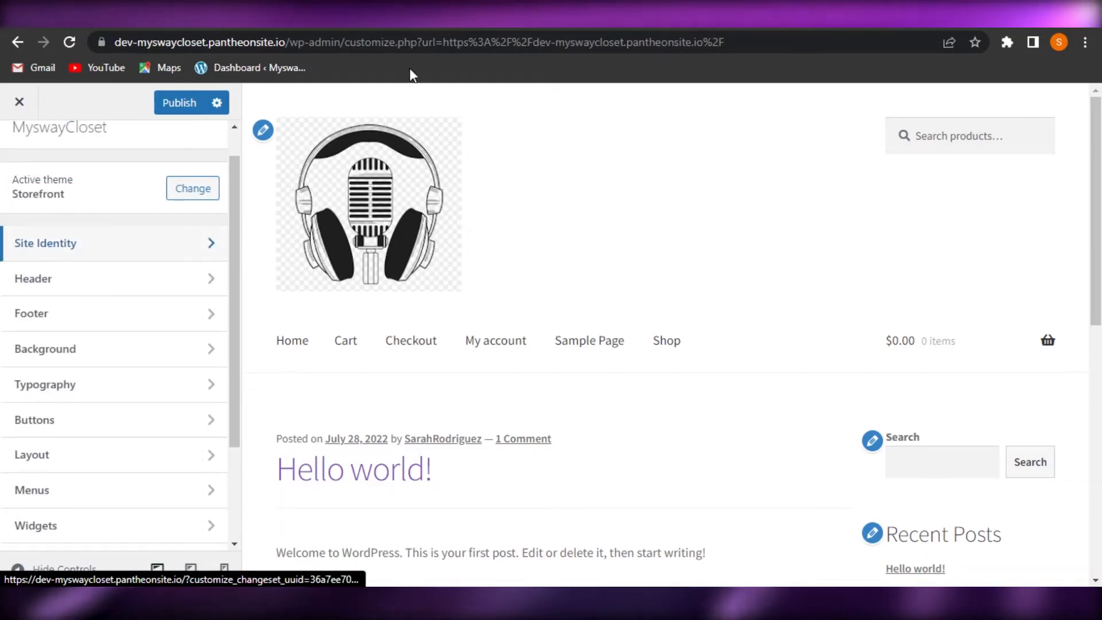
{"action": "scroll", "coordinate": [115, 255], "scroll_direction": "down", "scroll_amount": 1}
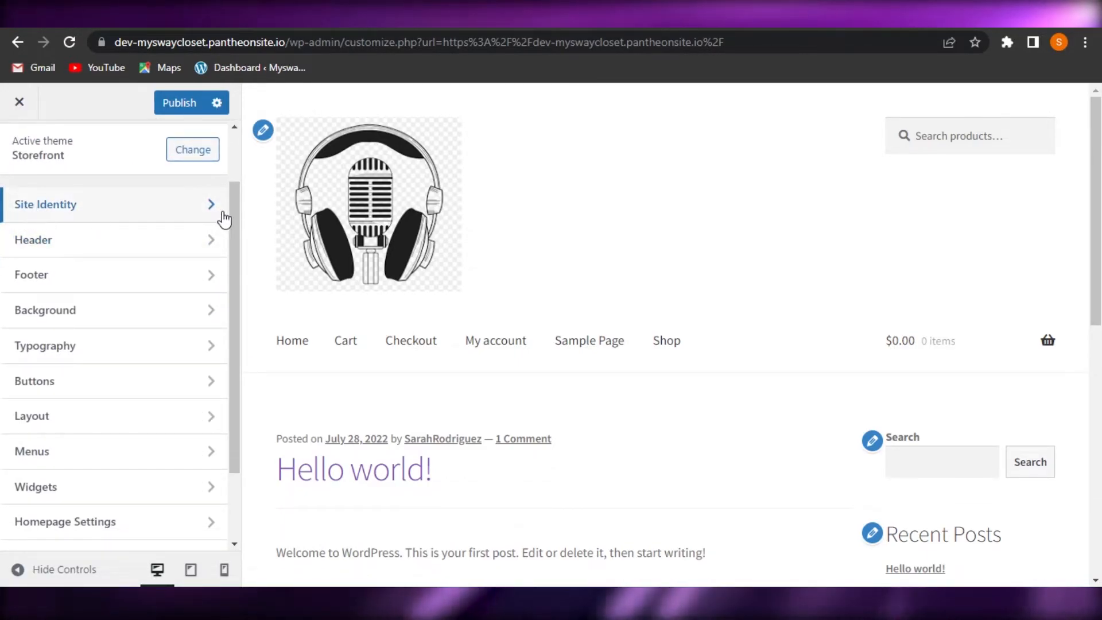
{"action": "mouse_move", "coordinate": [234, 304]}
{"action": "left_mouse_down"}
{"action": "mouse_move", "coordinate": [231, 354]}
{"action": "mouse_move", "coordinate": [229, 319]}
{"action": "left_mouse_up"}
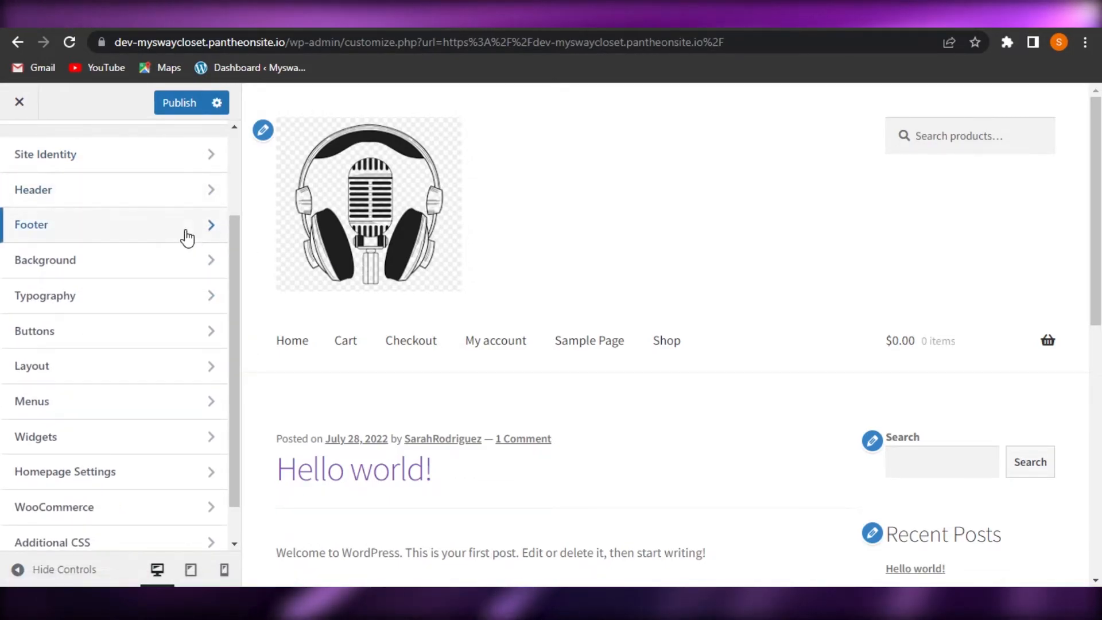
Step: Review the header background image options in the Header settings, and return to look through the full list of customization sections
{"action": "left_click", "coordinate": [123, 189]}
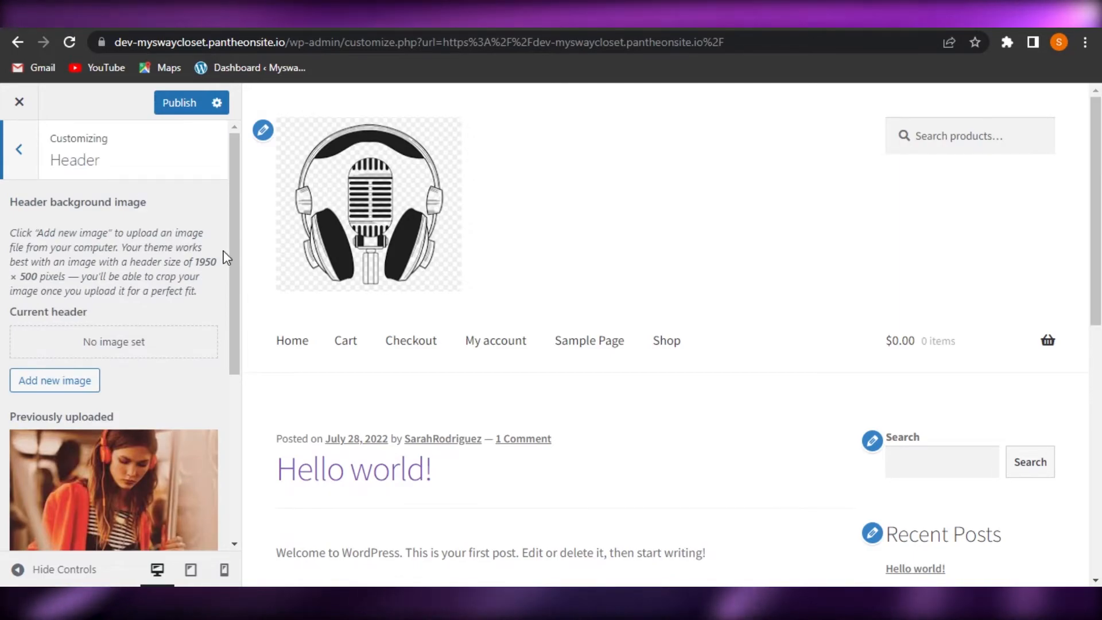
{"action": "left_click_drag", "start_coordinate": [274, 325], "coordinate": [306, 147]}
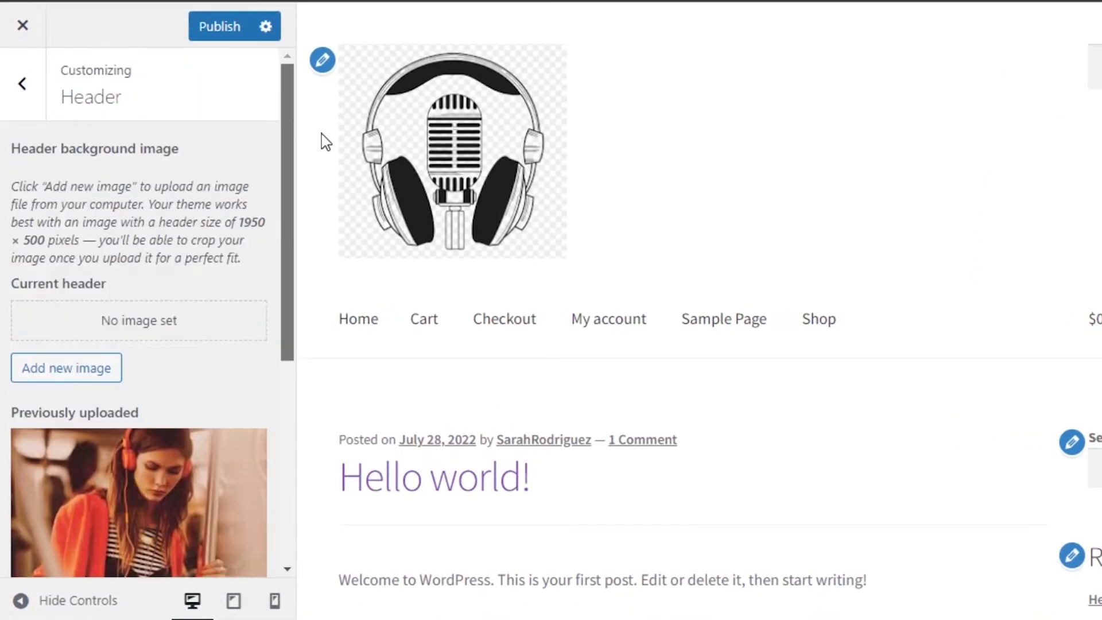
{"action": "left_click", "coordinate": [22, 87]}
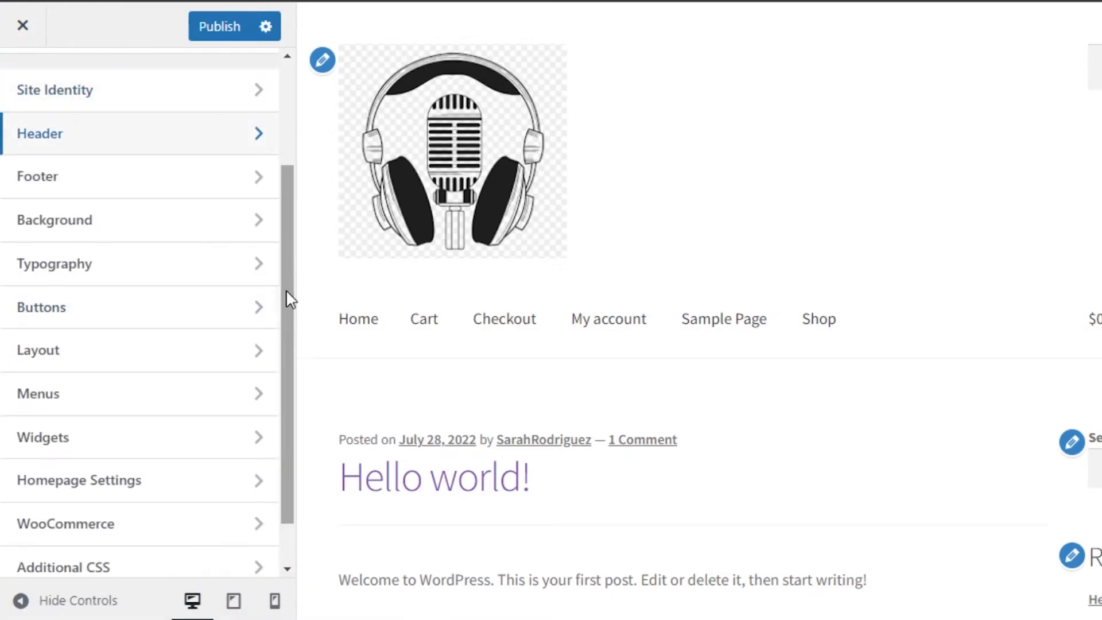
{"action": "left_click_drag", "start_coordinate": [286, 290], "coordinate": [285, 357]}
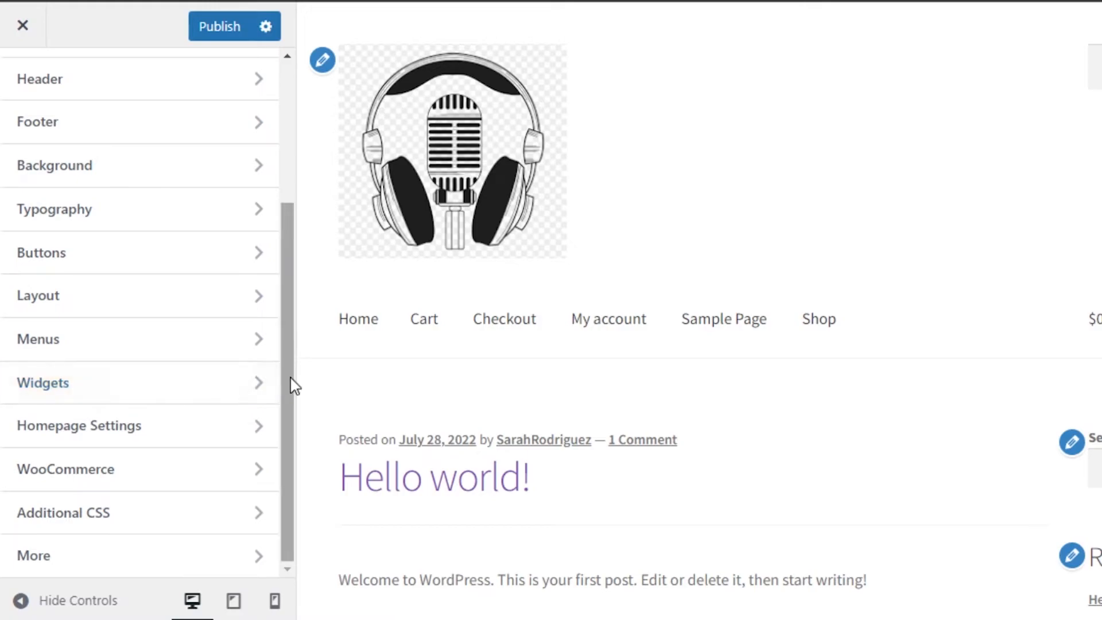
{"action": "scroll", "coordinate": [279, 140], "scroll_direction": "up", "scroll_amount": 4}
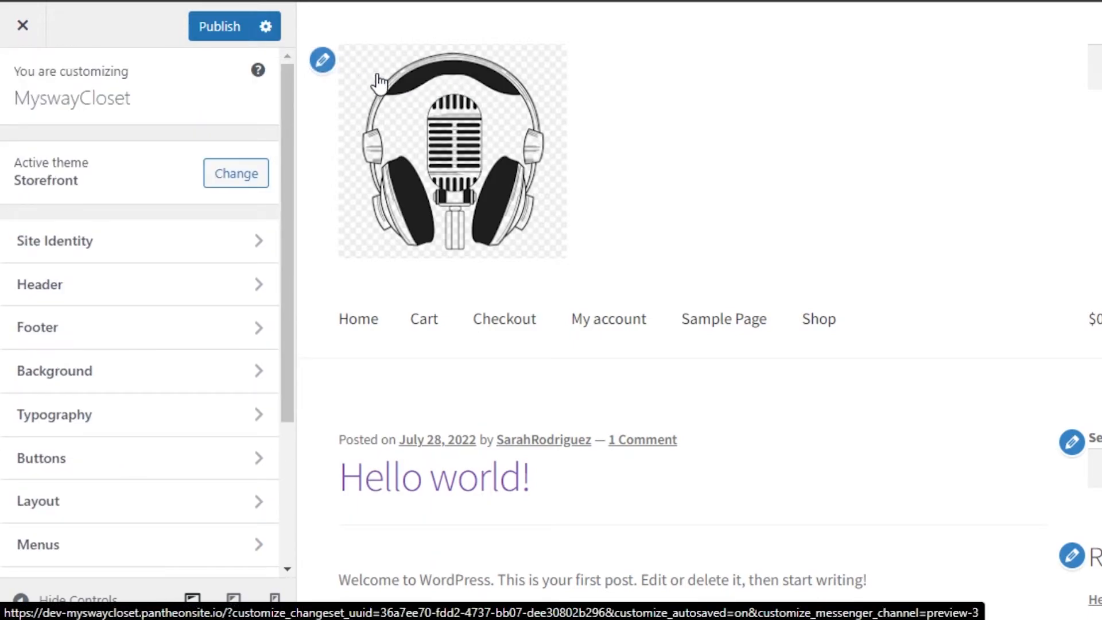
Step: Open the Site Identity settings from the logo in the preview and review the logo, site title, tagline and site icon options
{"action": "left_click", "coordinate": [324, 61]}
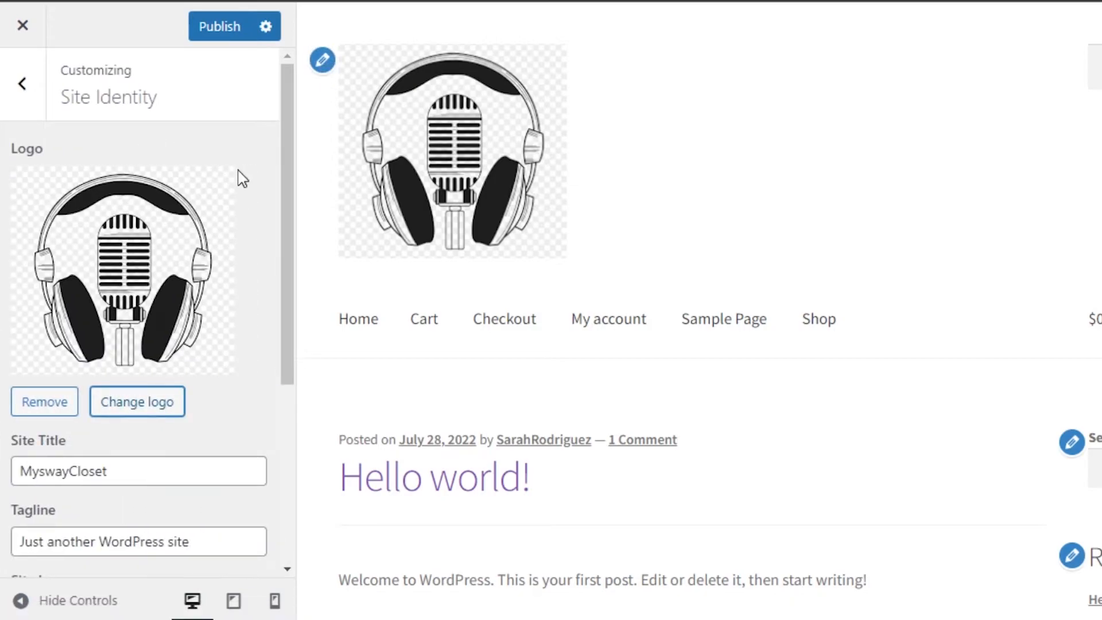
{"action": "left_click_drag", "start_coordinate": [289, 112], "coordinate": [292, 86]}
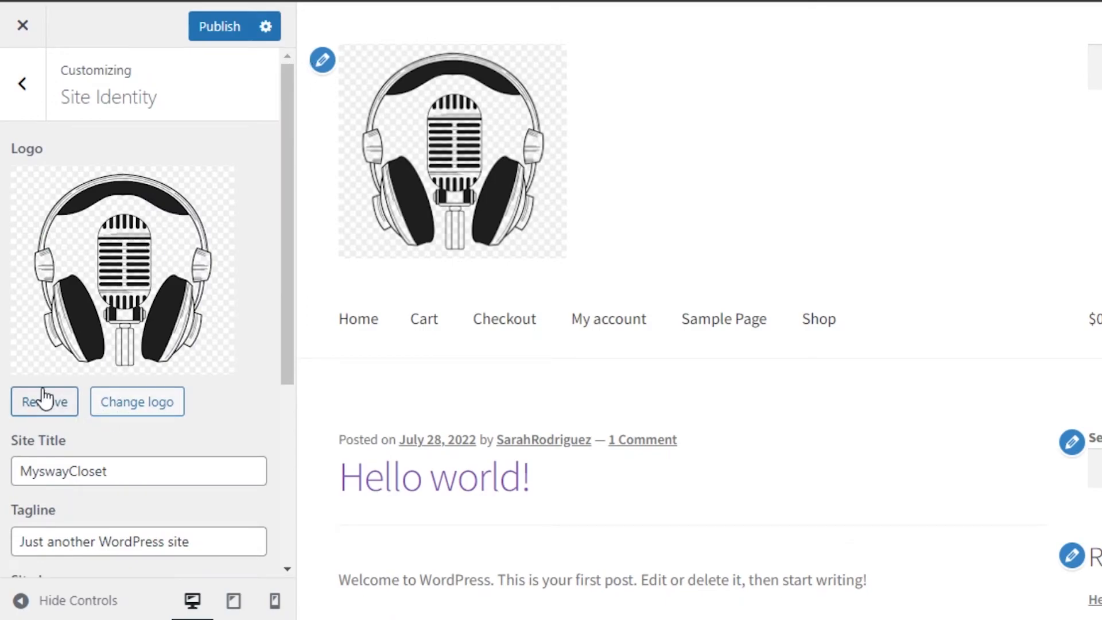
{"action": "left_click_drag", "start_coordinate": [291, 336], "coordinate": [276, 504]}
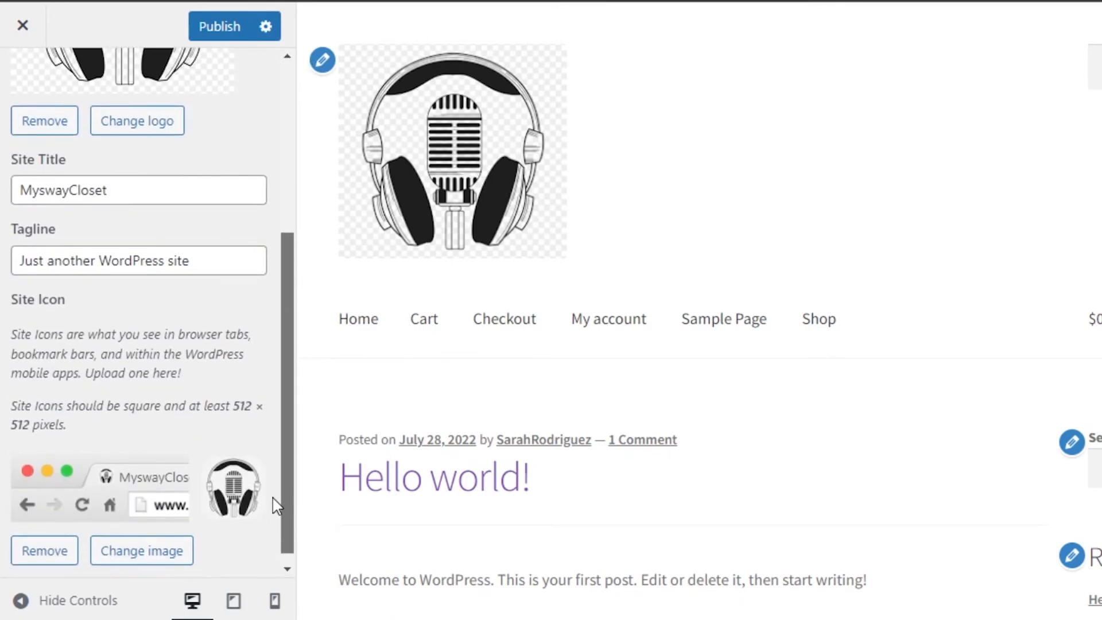
Step: Preview the site in mobile, tablet and desktop views, looking over the whole page in desktop view
{"action": "left_click", "coordinate": [276, 608]}
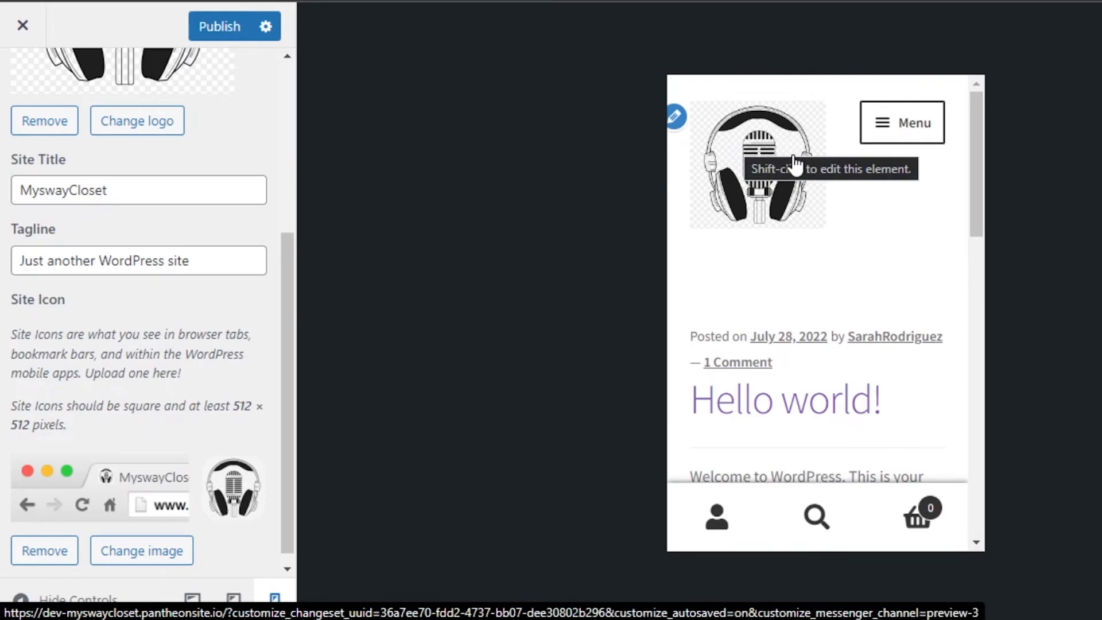
{"action": "left_click_drag", "start_coordinate": [289, 249], "coordinate": [343, 334]}
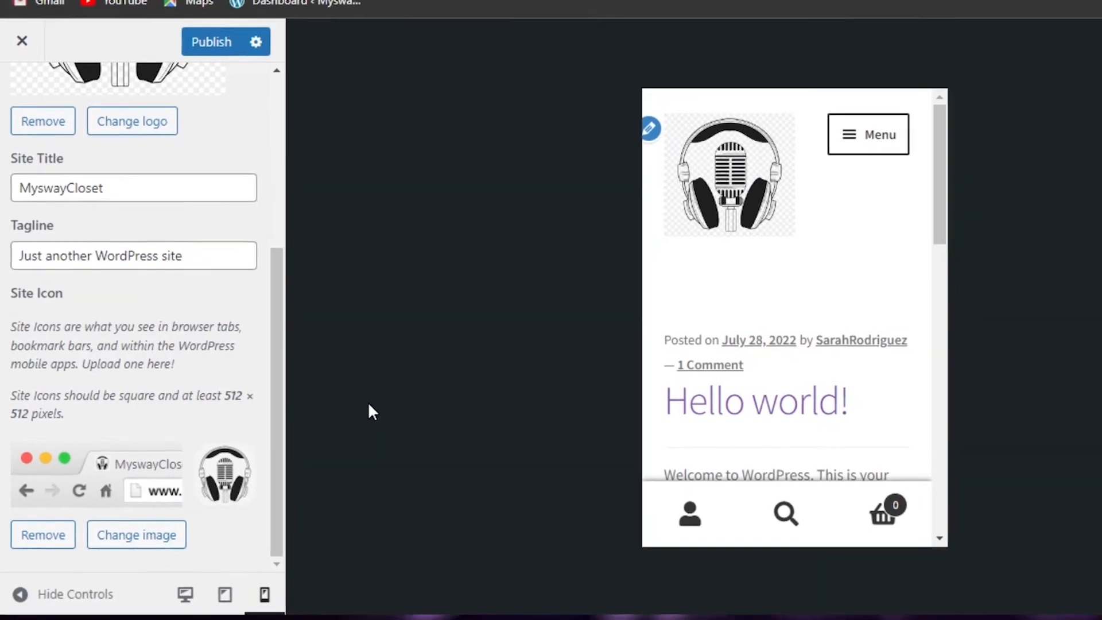
{"action": "left_click", "coordinate": [234, 599]}
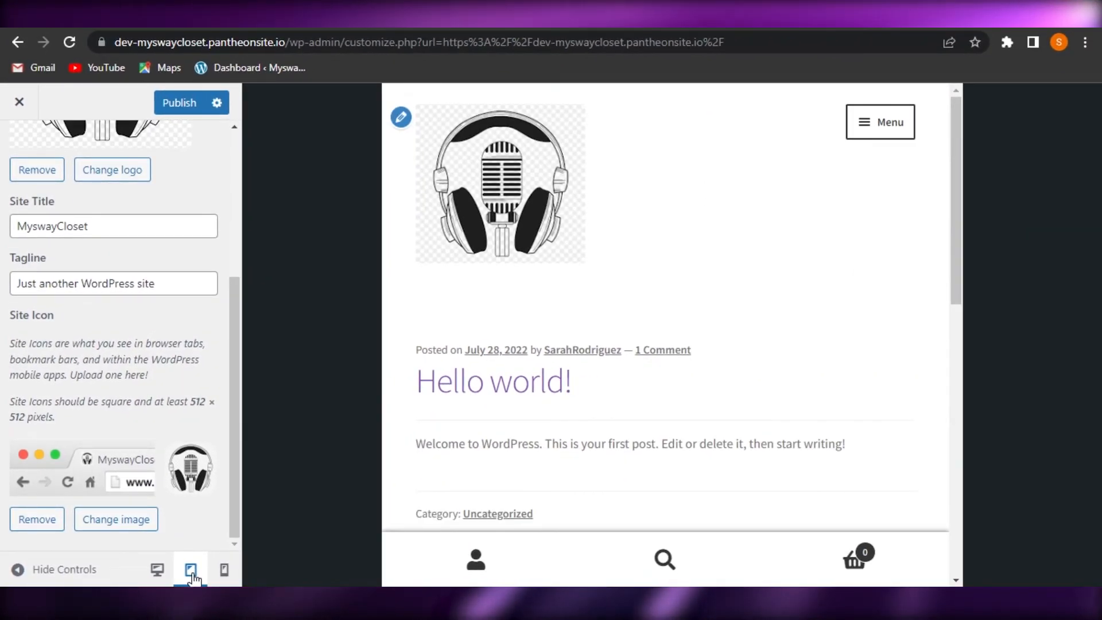
{"action": "left_click", "coordinate": [150, 573]}
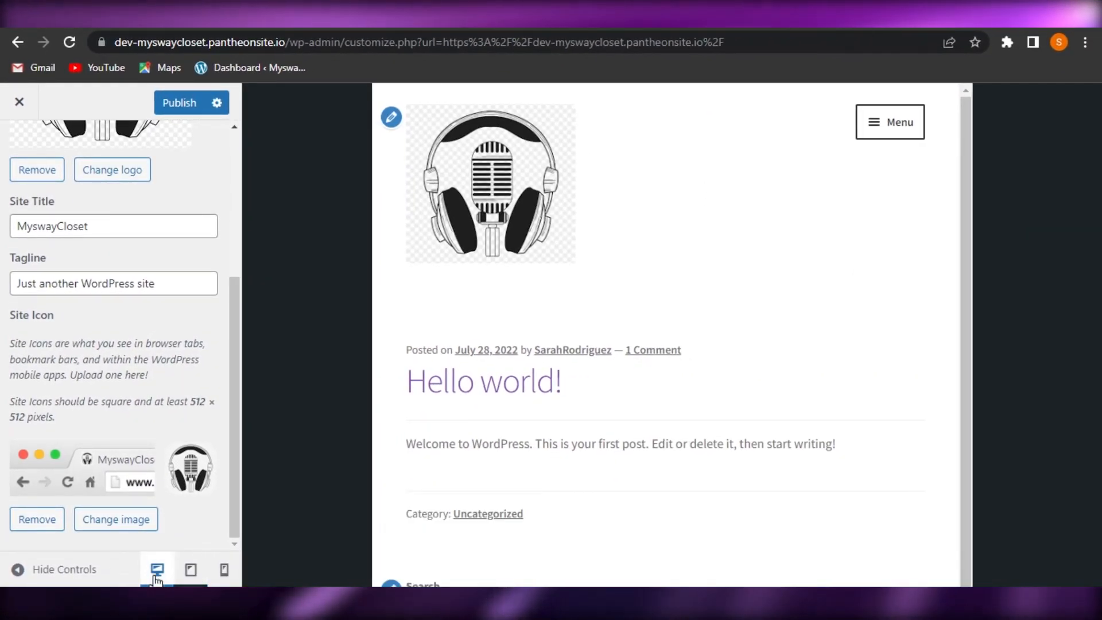
{"action": "scroll", "coordinate": [666, 335], "scroll_direction": "down", "scroll_amount": 5}
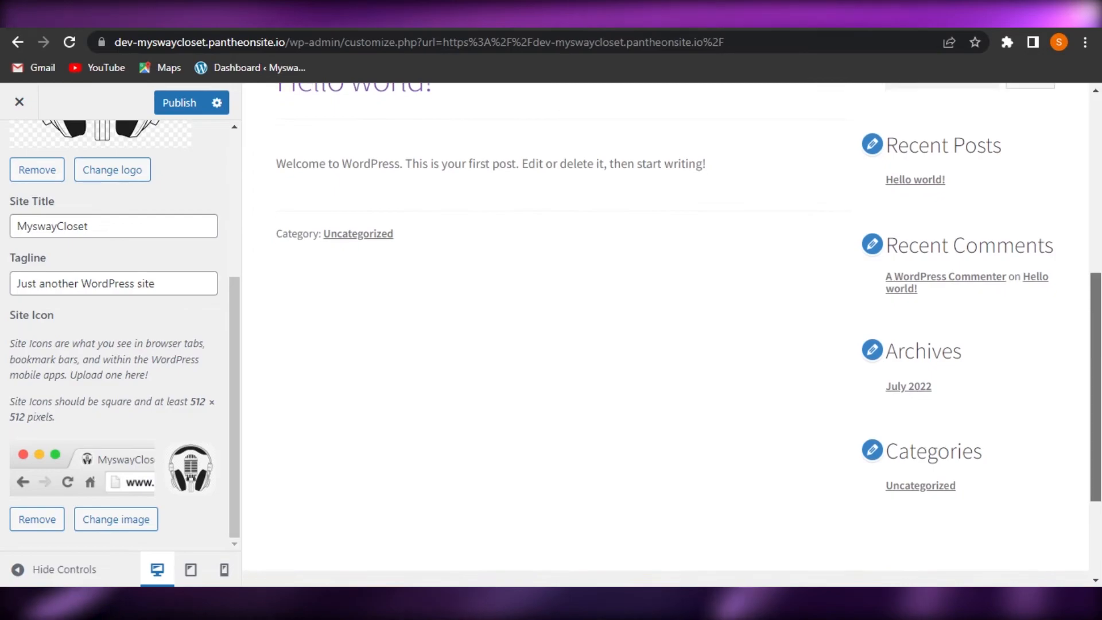
{"action": "scroll", "coordinate": [666, 335], "scroll_direction": "up", "scroll_amount": 5}
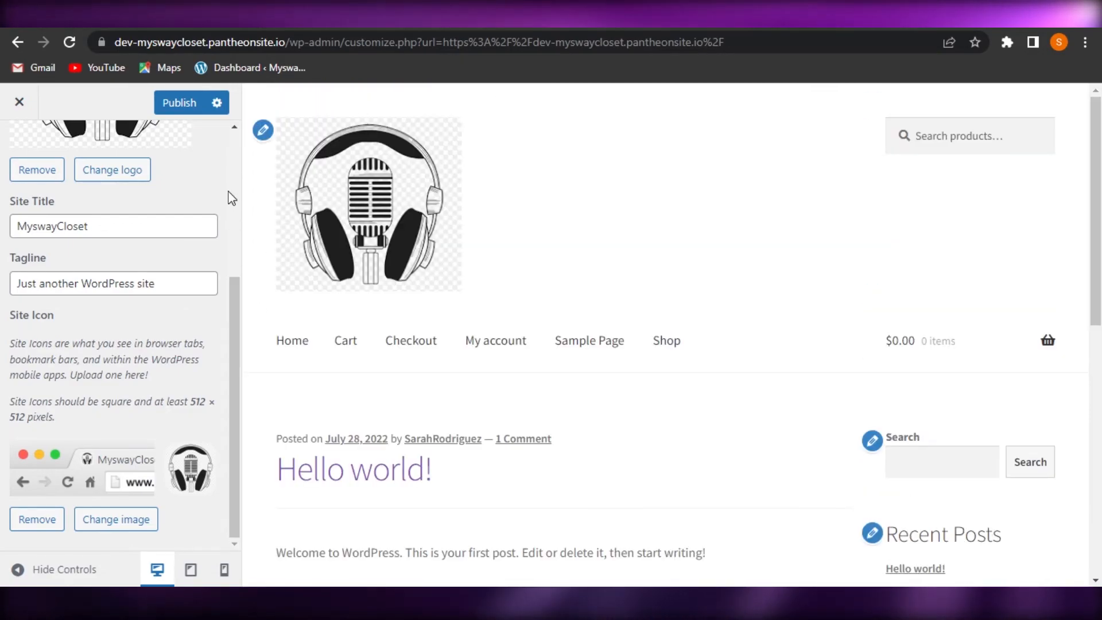
Step: Leave the Site Identity settings, and switch to Canva to check the custom design size options before returning to the WordPress customizer
{"action": "left_click_drag", "start_coordinate": [232, 305], "coordinate": [238, 126]}
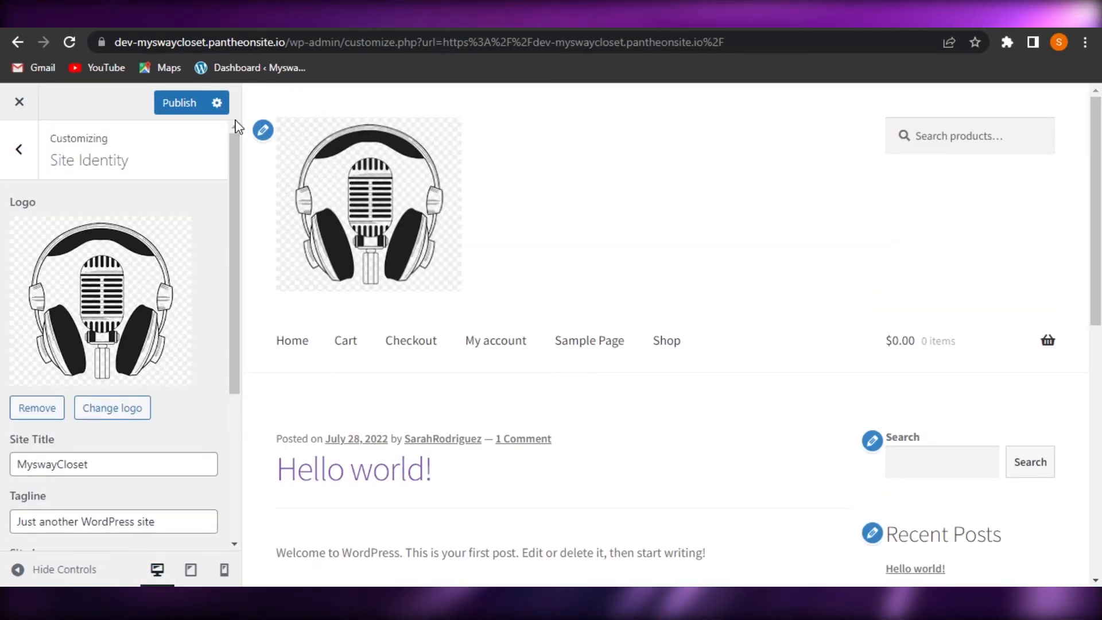
{"action": "left_click", "coordinate": [19, 150]}
{"action": "left_click_drag", "start_coordinate": [236, 250], "coordinate": [239, 196]}
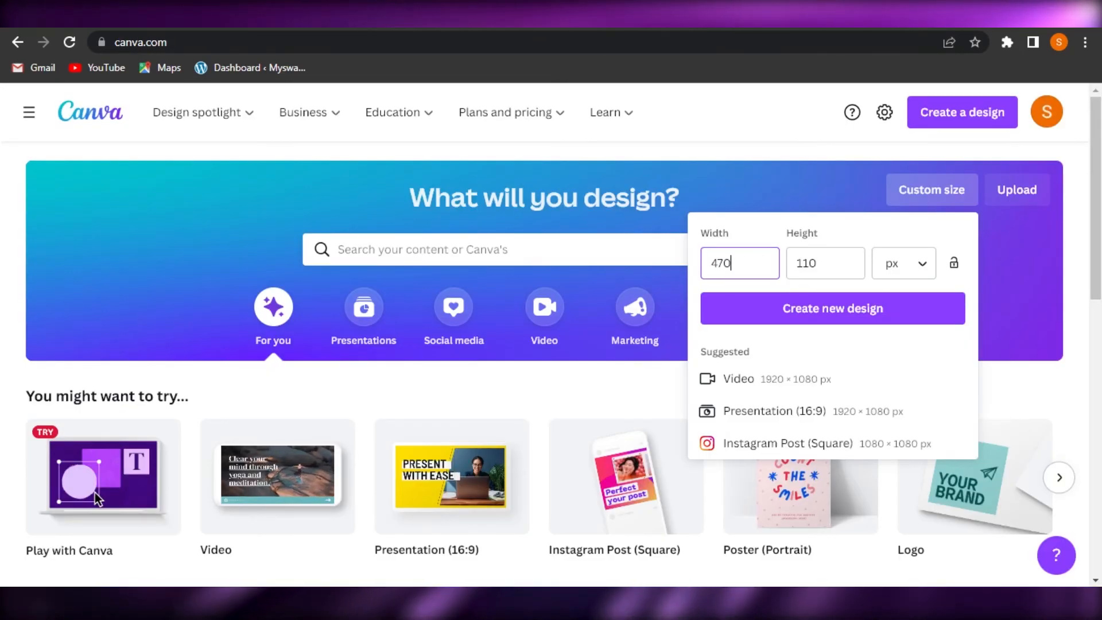
{"action": "key", "text": "Escape"}
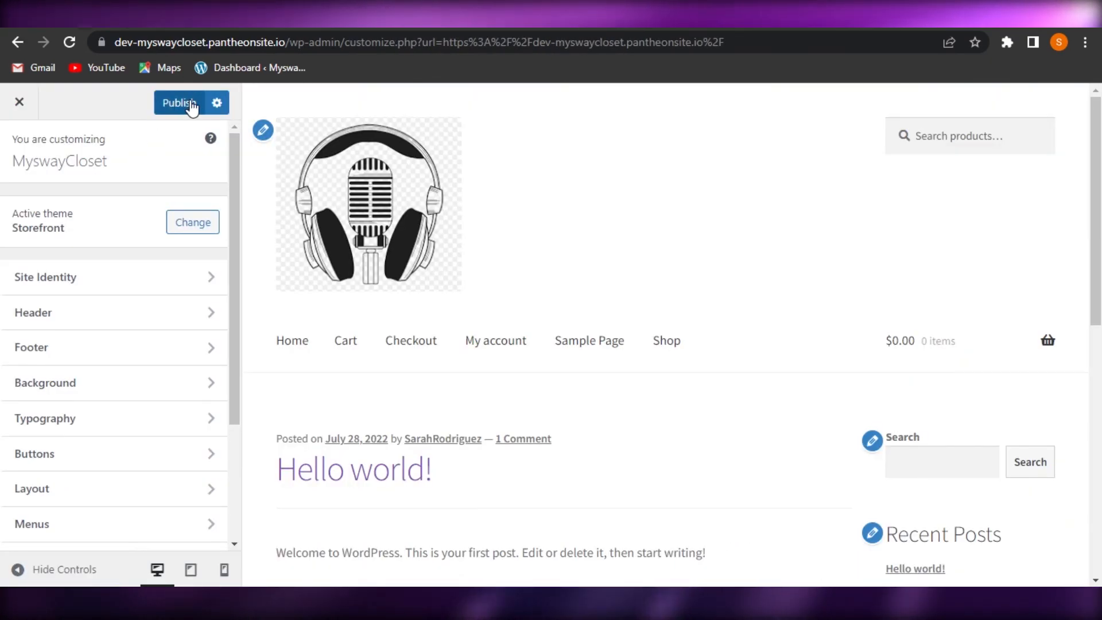
{"action": "left_click_drag", "start_coordinate": [234, 197], "coordinate": [236, 159]}
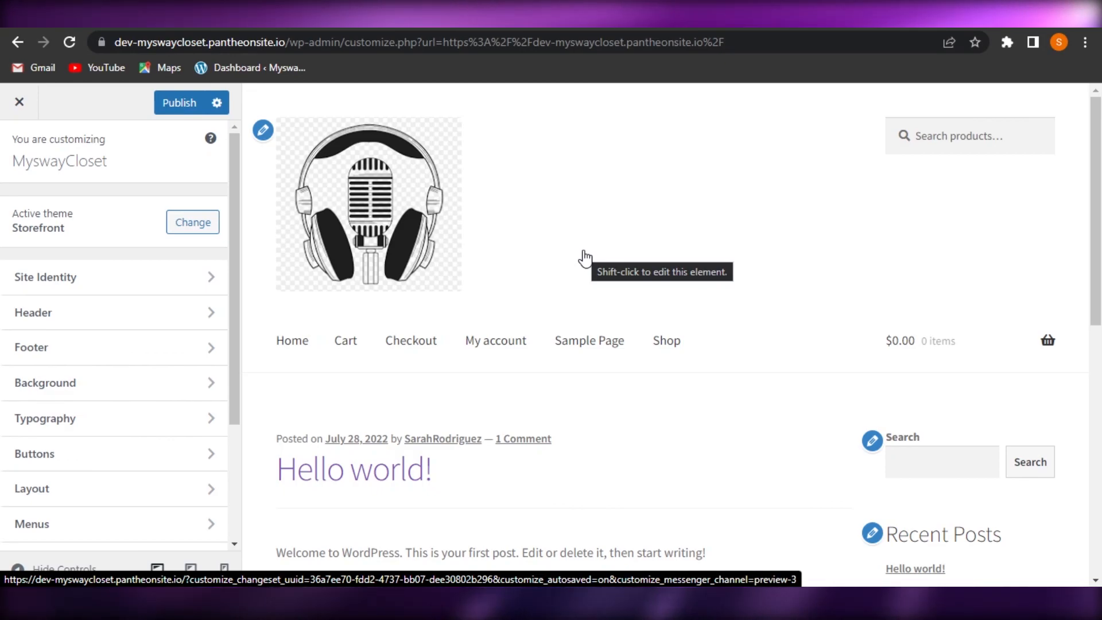
{"action": "left_click_drag", "start_coordinate": [231, 290], "coordinate": [236, 243]}
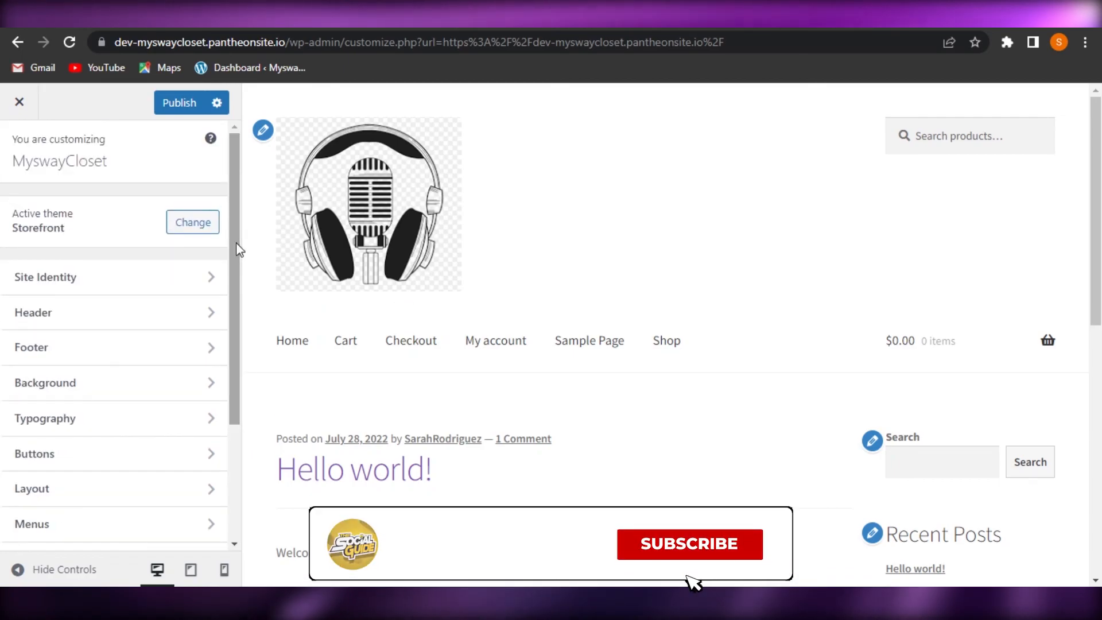